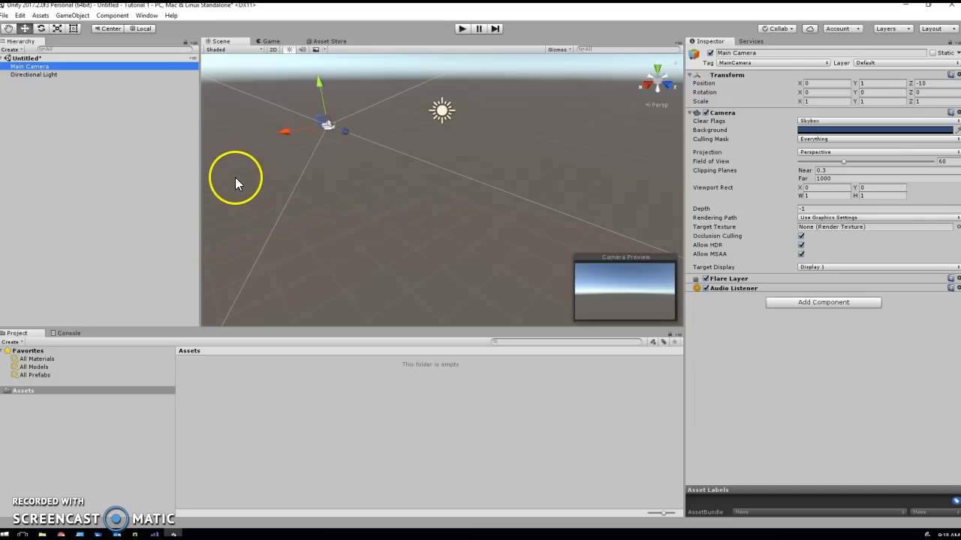
{"action": "left_click", "coordinate": [113, 153]}
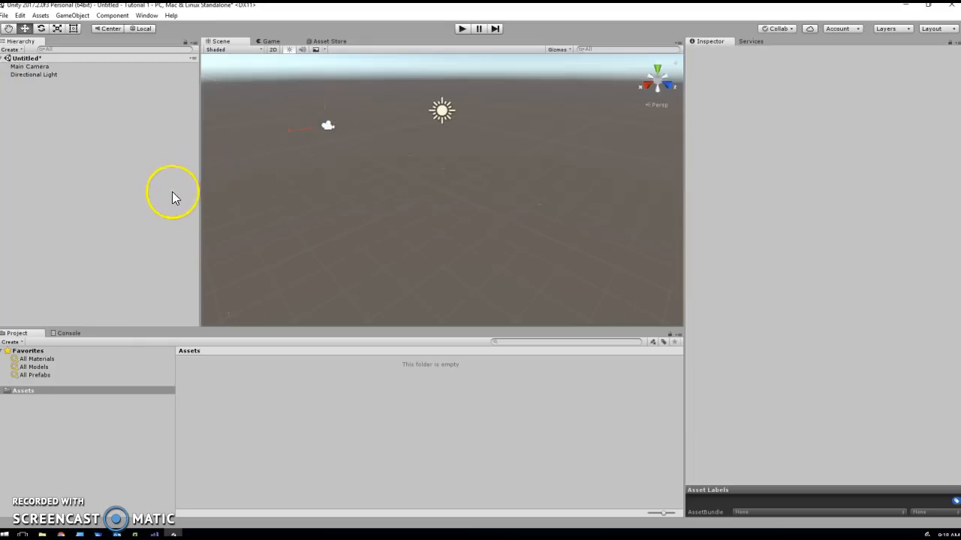
{"action": "right_click", "coordinate": [61, 116]}
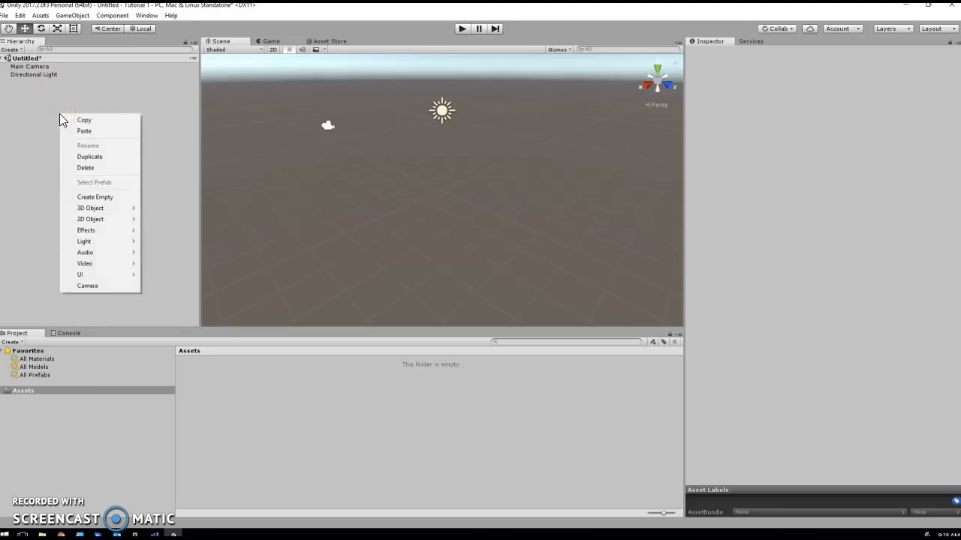
{"action": "left_click", "coordinate": [36, 107]}
{"action": "right_click", "coordinate": [32, 75]}
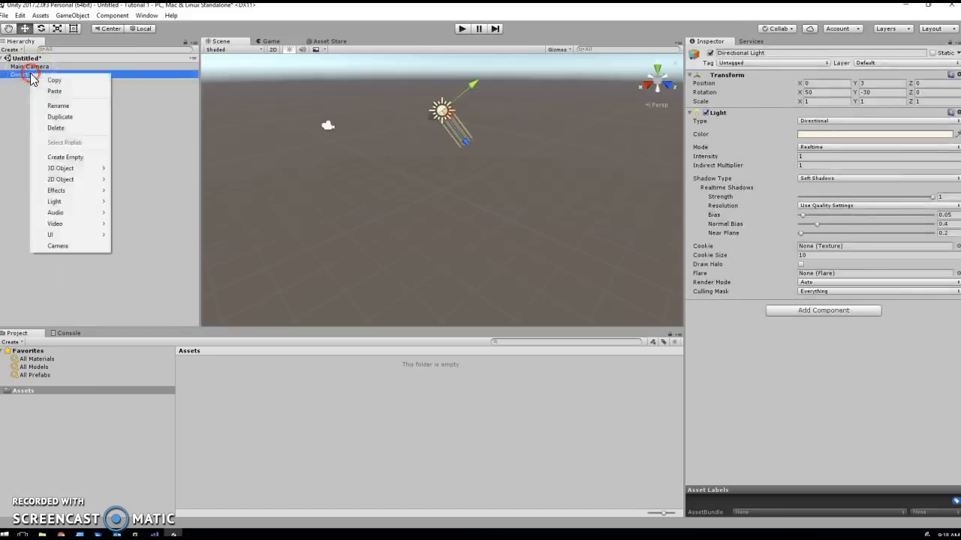
{"action": "right_click", "coordinate": [14, 118]}
{"action": "left_click", "coordinate": [30, 67]}
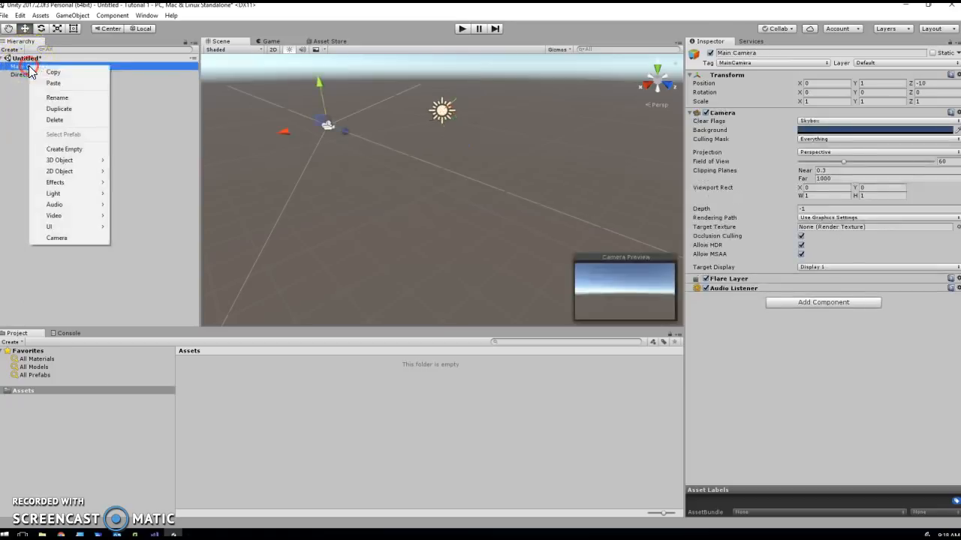
{"action": "left_click", "coordinate": [114, 140]}
Add a Terrain 3D object to the scene and deselect it
{"action": "right_click", "coordinate": [74, 164]}
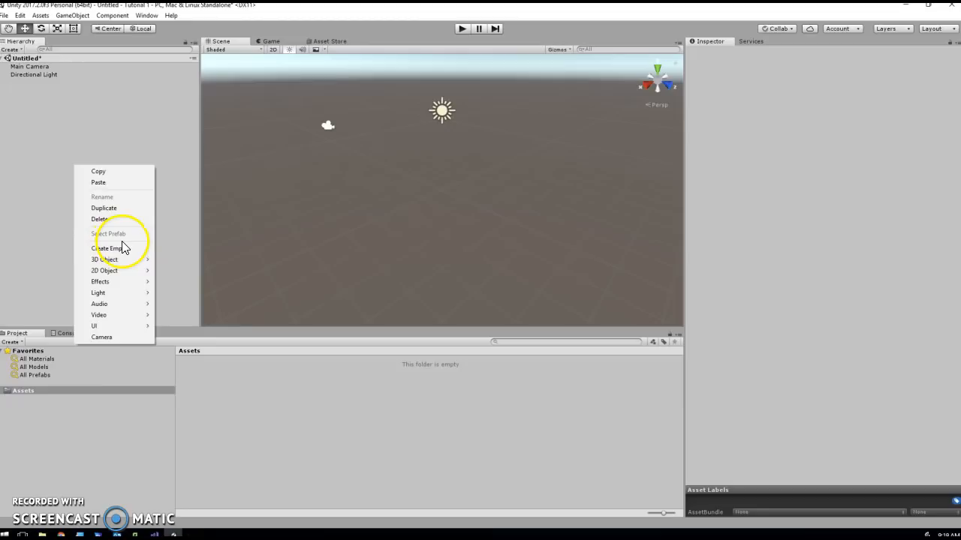
{"action": "mouse_move", "coordinate": [129, 259]}
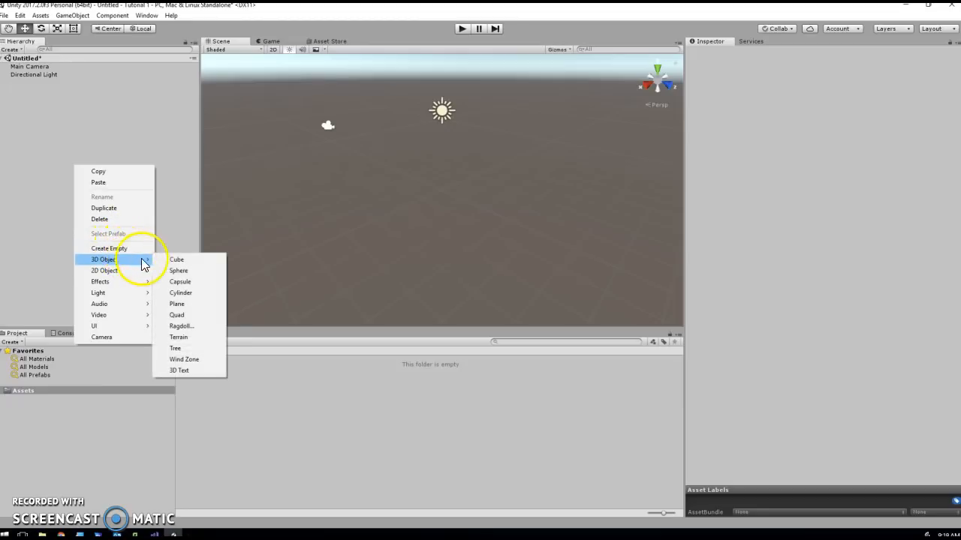
{"action": "left_click", "coordinate": [184, 338]}
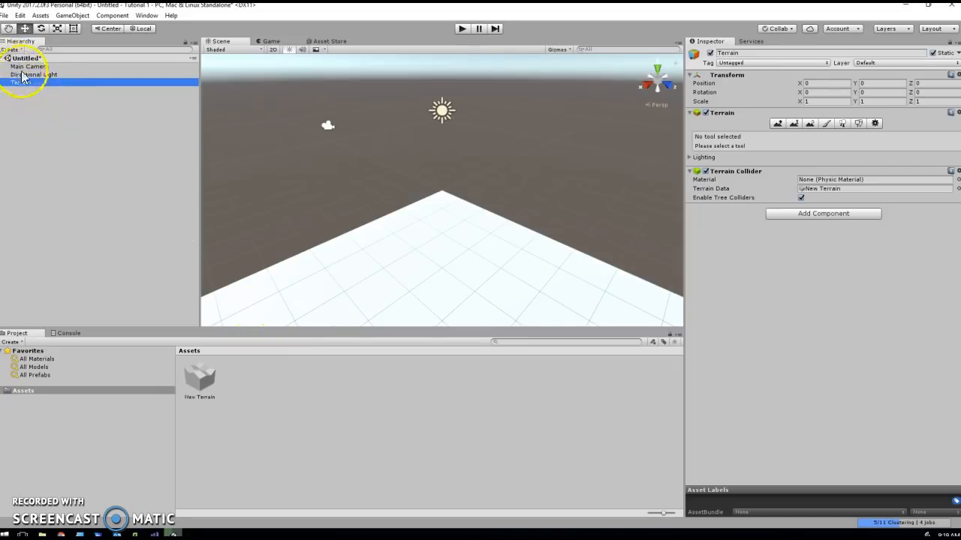
{"action": "left_click", "coordinate": [33, 114]}
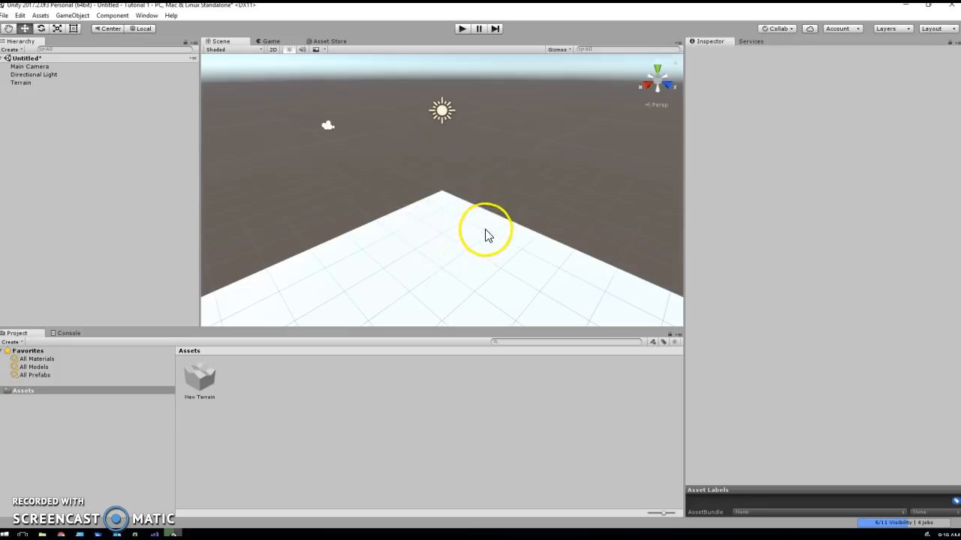
Look over the new terrain in the scene from different angles and distances
{"action": "left_click_drag", "start_coordinate": [407, 174], "coordinate": [541, 285]}
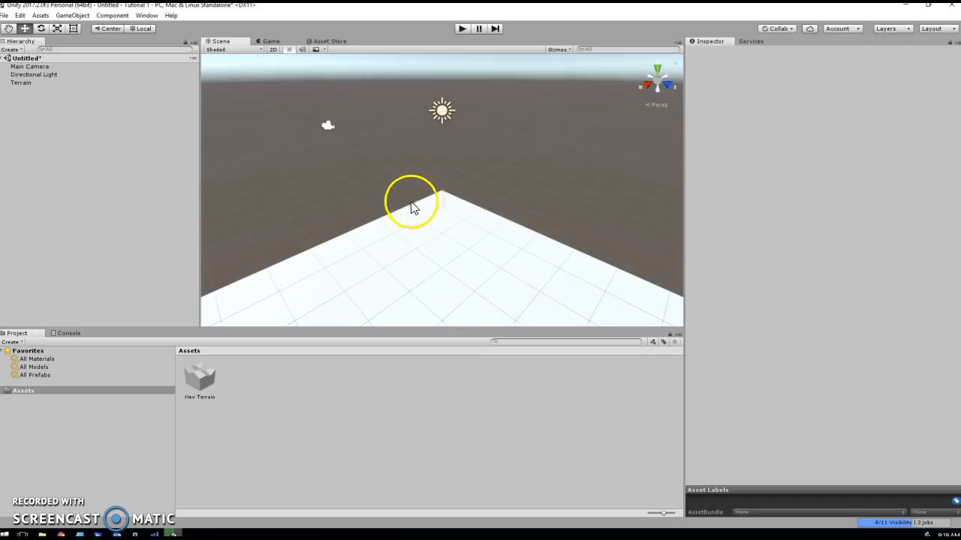
{"action": "mouse_move", "coordinate": [392, 199]}
{"action": "left_mouse_down", "text": "alt"}
{"action": "mouse_move", "coordinate": [414, 178]}
{"action": "mouse_move", "coordinate": [442, 176]}
{"action": "mouse_move", "coordinate": [457, 225]}
{"action": "mouse_move", "coordinate": [367, 223]}
{"action": "mouse_move", "coordinate": [305, 195]}
{"action": "mouse_move", "coordinate": [322, 230]}
{"action": "mouse_move", "coordinate": [397, 204]}
{"action": "mouse_move", "coordinate": [386, 173]}
{"action": "mouse_move", "coordinate": [376, 200]}
{"action": "mouse_move", "coordinate": [398, 198]}
{"action": "left_mouse_up", "text": "alt"}
{"action": "scroll", "coordinate": [440, 226], "scroll_direction": "up", "scroll_amount": 2}
{"action": "scroll", "coordinate": [439, 226], "scroll_direction": "down", "scroll_amount": 3}
{"action": "scroll", "coordinate": [439, 227], "scroll_direction": "up", "scroll_amount": 4}
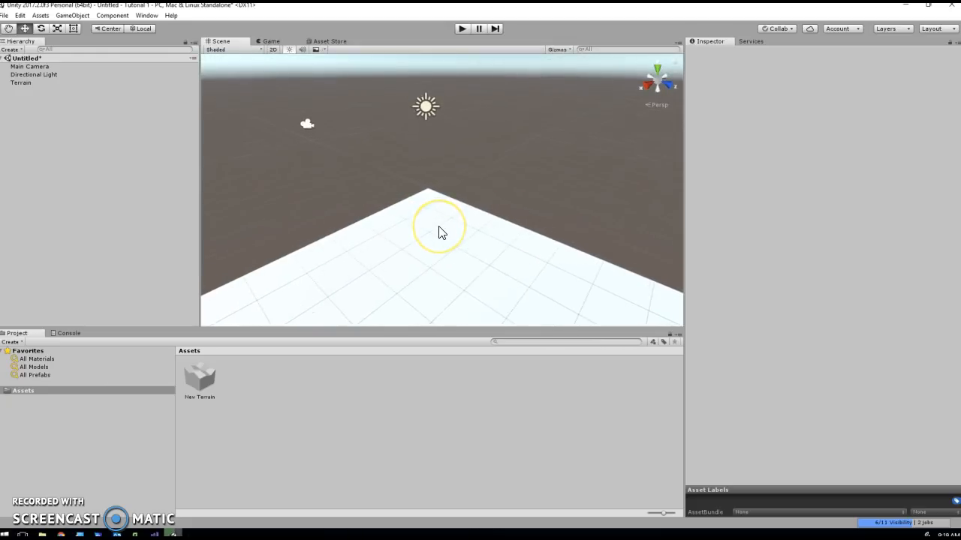
{"action": "mouse_move", "coordinate": [465, 177]}
{"action": "left_mouse_down", "text": "alt"}
{"action": "mouse_move", "coordinate": [455, 198]}
{"action": "mouse_move", "coordinate": [458, 150]}
{"action": "mouse_move", "coordinate": [442, 157]}
{"action": "mouse_move", "coordinate": [488, 163]}
{"action": "mouse_move", "coordinate": [460, 164]}
{"action": "left_mouse_up", "text": "alt"}
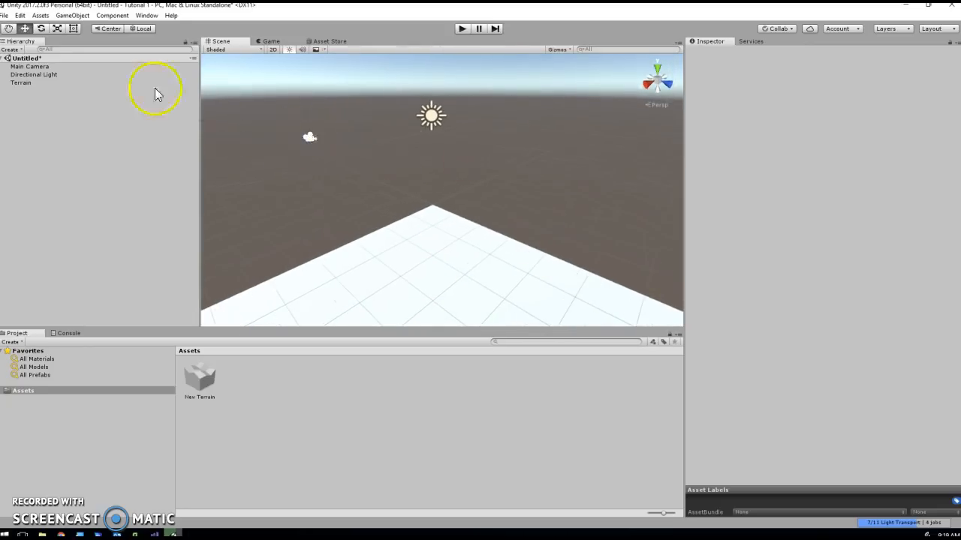
Try the Hand, Move, Rotate and Scale tools while viewing the terrain, ending with the Hand tool active
{"action": "left_click", "coordinate": [59, 30]}
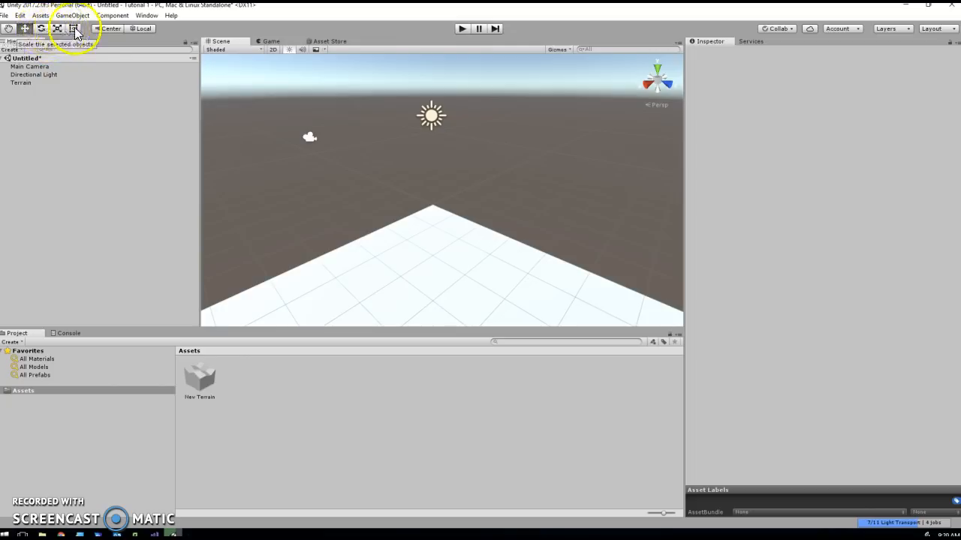
{"action": "left_click", "coordinate": [9, 28]}
{"action": "left_click_drag", "start_coordinate": [319, 211], "coordinate": [354, 160]}
{"action": "mouse_move", "coordinate": [354, 160]}
{"action": "right_mouse_down"}
{"action": "mouse_move", "coordinate": [339, 162]}
{"action": "mouse_move", "coordinate": [377, 160]}
{"action": "mouse_move", "coordinate": [345, 159]}
{"action": "right_mouse_up"}
{"action": "left_click", "coordinate": [25, 30]}
{"action": "left_click", "coordinate": [275, 136]}
{"action": "right_click_drag", "start_coordinate": [305, 158], "coordinate": [303, 150]}
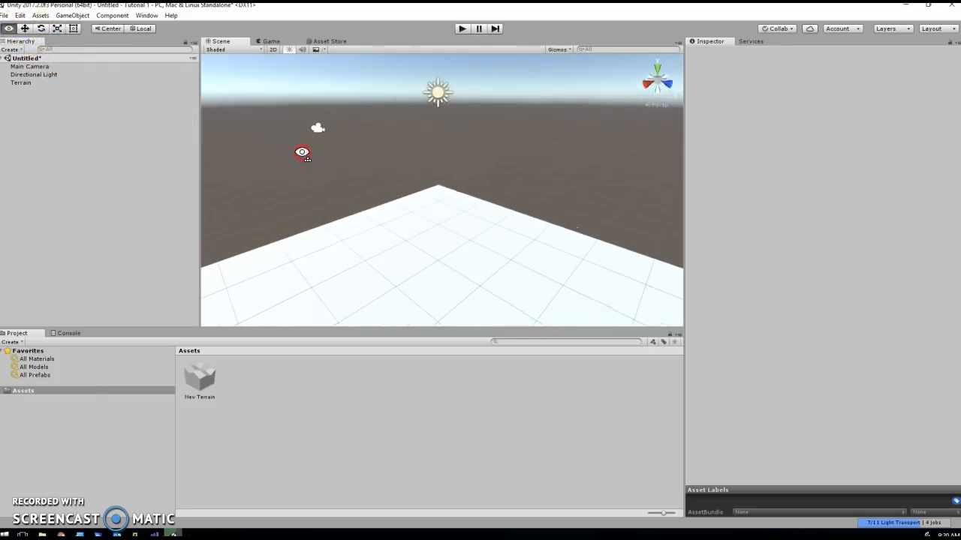
{"action": "left_click", "coordinate": [41, 29]}
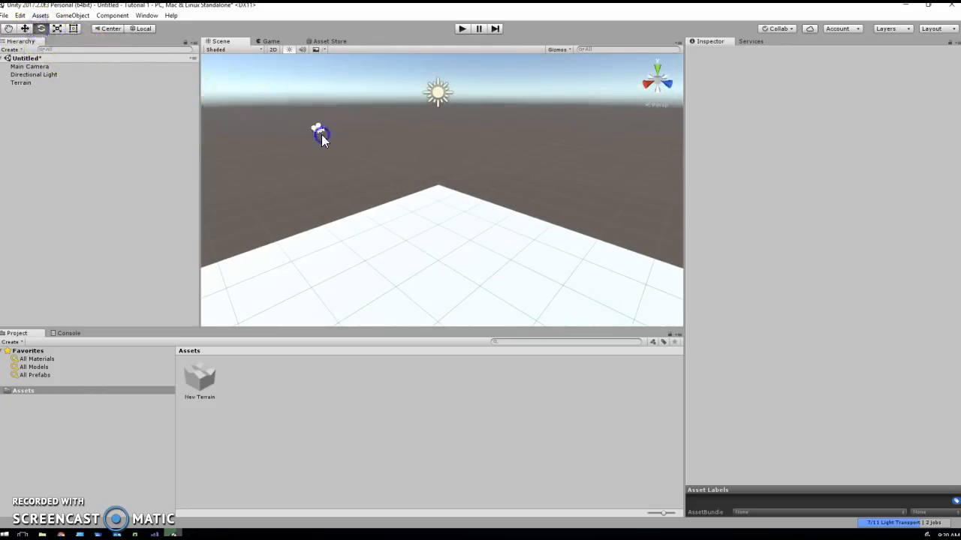
{"action": "right_click_drag", "start_coordinate": [323, 157], "coordinate": [303, 135]}
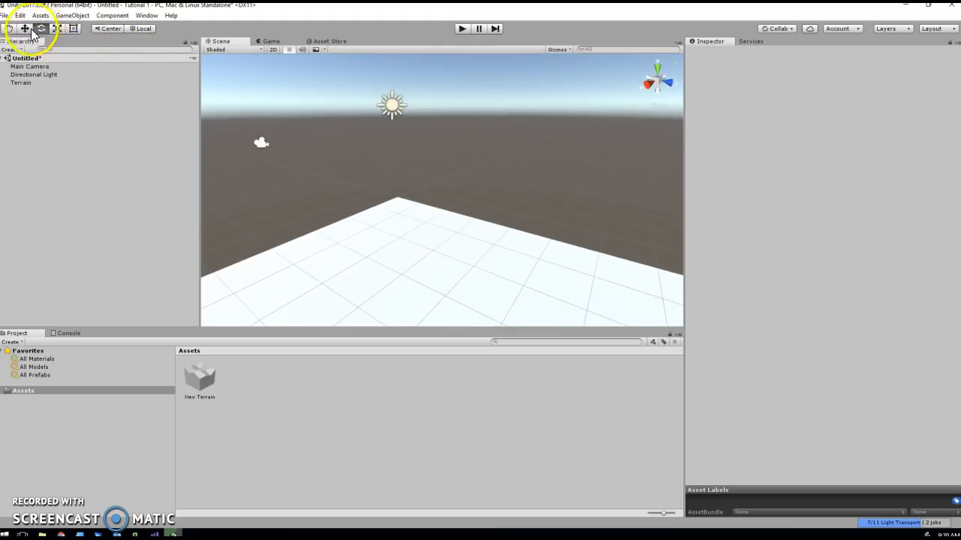
{"action": "left_click", "coordinate": [57, 29]}
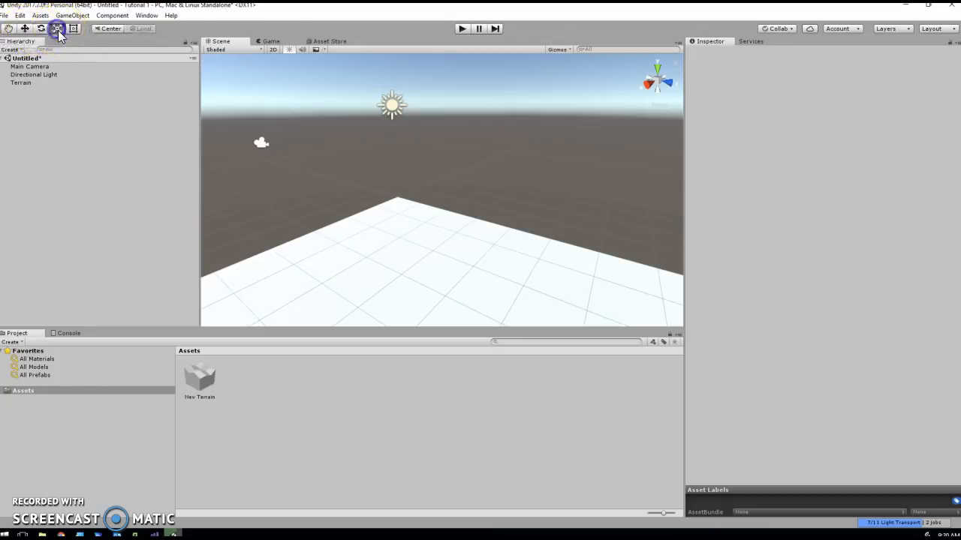
{"action": "mouse_move", "coordinate": [341, 160]}
{"action": "right_mouse_down"}
{"action": "mouse_move", "coordinate": [322, 163]}
{"action": "mouse_move", "coordinate": [350, 144]}
{"action": "right_mouse_up"}
{"action": "left_click", "coordinate": [9, 28]}
{"action": "mouse_move", "coordinate": [323, 175]}
{"action": "left_mouse_down"}
{"action": "mouse_move", "coordinate": [317, 188]}
{"action": "mouse_move", "coordinate": [348, 148]}
{"action": "mouse_move", "coordinate": [329, 163]}
{"action": "left_mouse_up"}
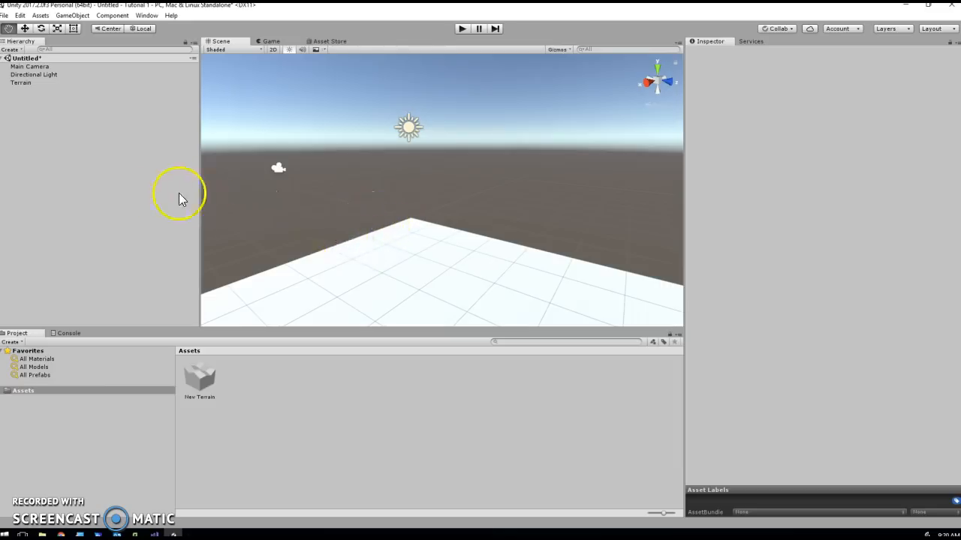
Add a Sphere 3D object to the scene near the terrain's corner and delete it again
{"action": "right_click", "coordinate": [59, 128]}
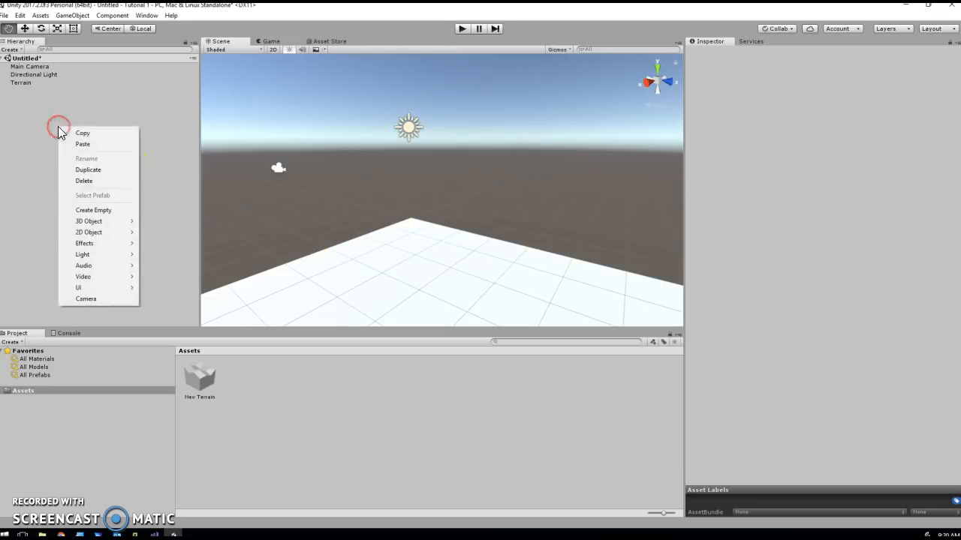
{"action": "mouse_move", "coordinate": [95, 221]}
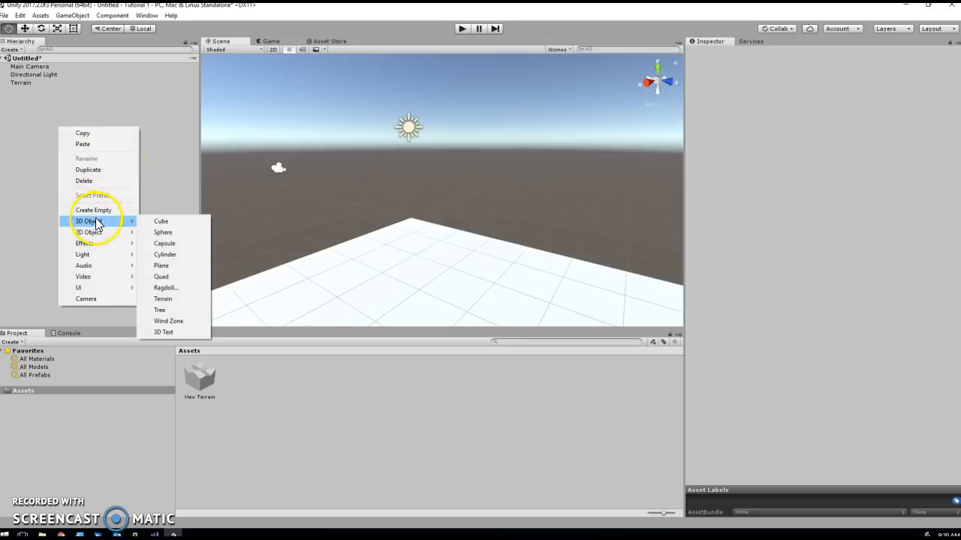
{"action": "left_click", "coordinate": [157, 232]}
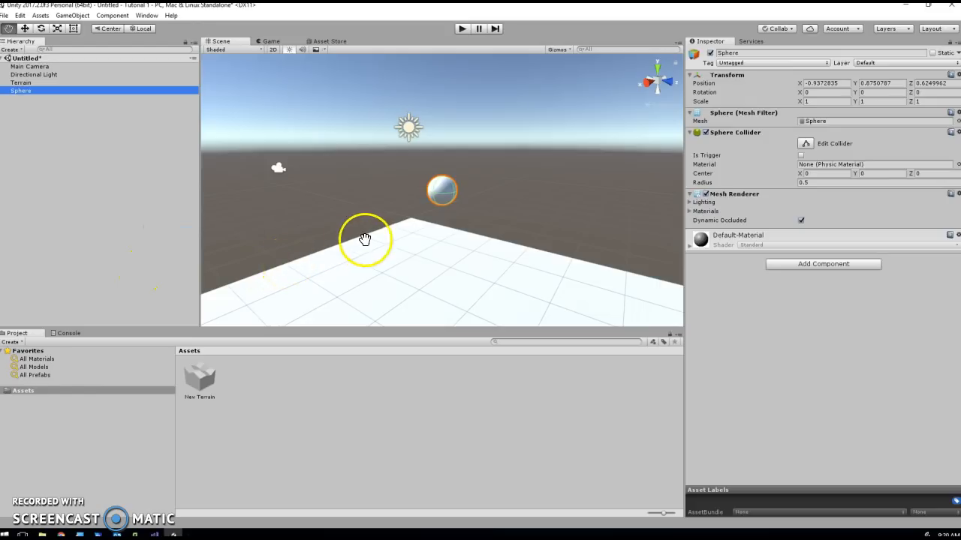
{"action": "scroll", "coordinate": [433, 227], "scroll_direction": "down", "scroll_amount": 5}
{"action": "scroll", "coordinate": [432, 219], "scroll_direction": "up", "scroll_amount": 3}
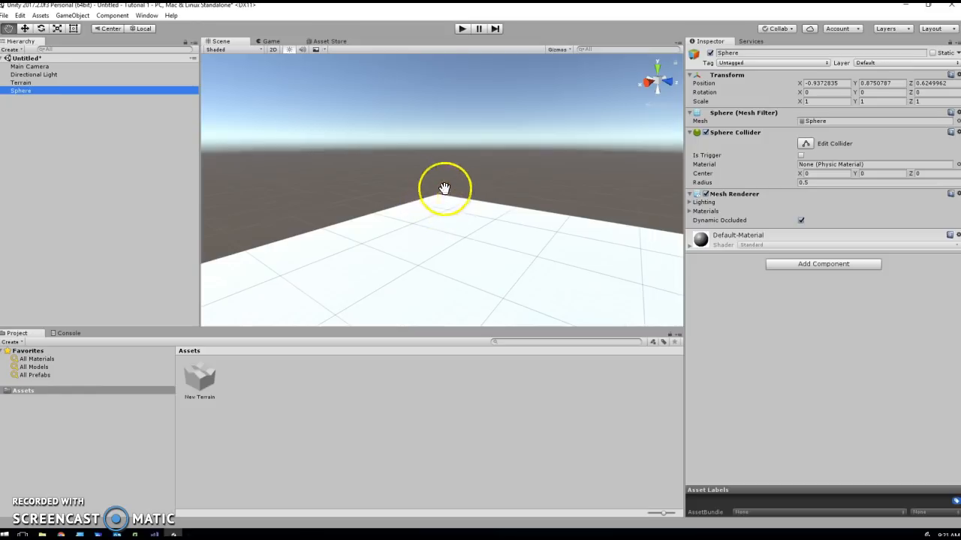
{"action": "left_click_drag", "start_coordinate": [462, 196], "coordinate": [408, 189]}
{"action": "right_click_drag", "start_coordinate": [408, 189], "coordinate": [410, 208]}
{"action": "left_click_drag", "start_coordinate": [409, 208], "coordinate": [413, 169]}
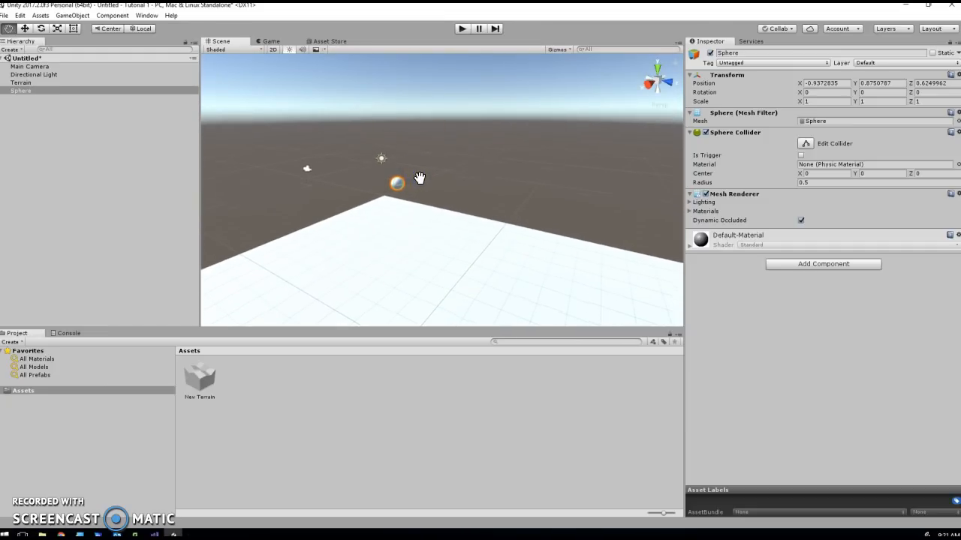
{"action": "right_click", "coordinate": [25, 92]}
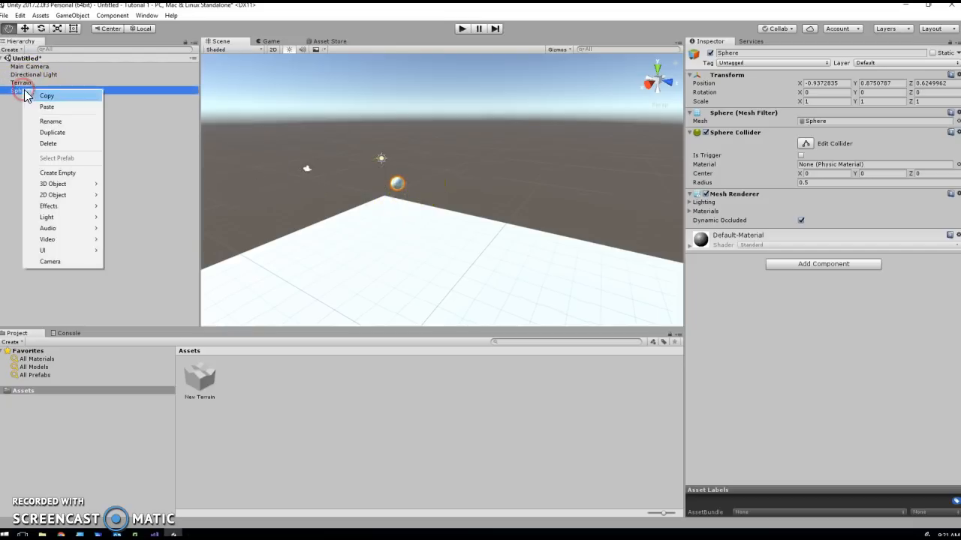
{"action": "left_click", "coordinate": [58, 143]}
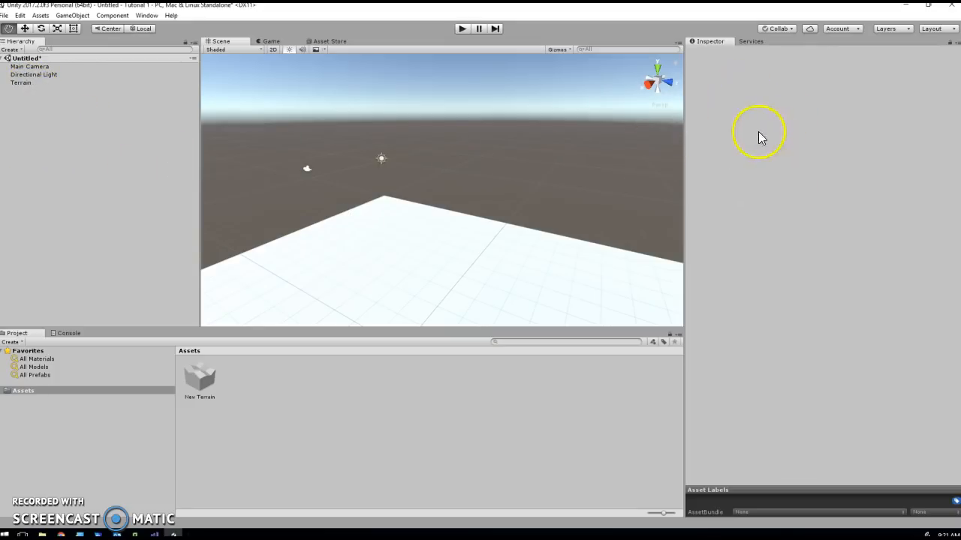
Set the terrain's position to -250 on the X axis and -250 on the Z axis
{"action": "left_click", "coordinate": [21, 84]}
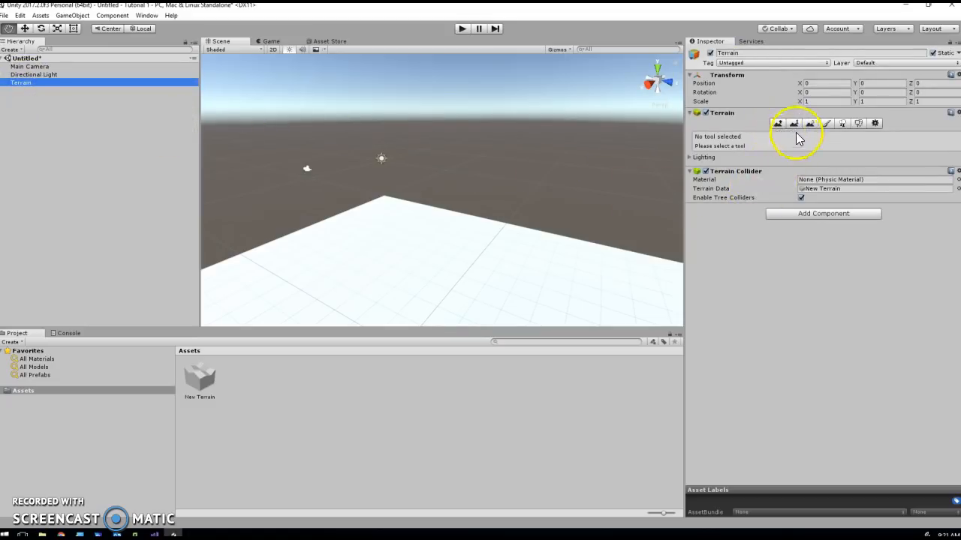
{"action": "left_click_drag", "start_coordinate": [547, 255], "coordinate": [488, 256], "text": "alt"}
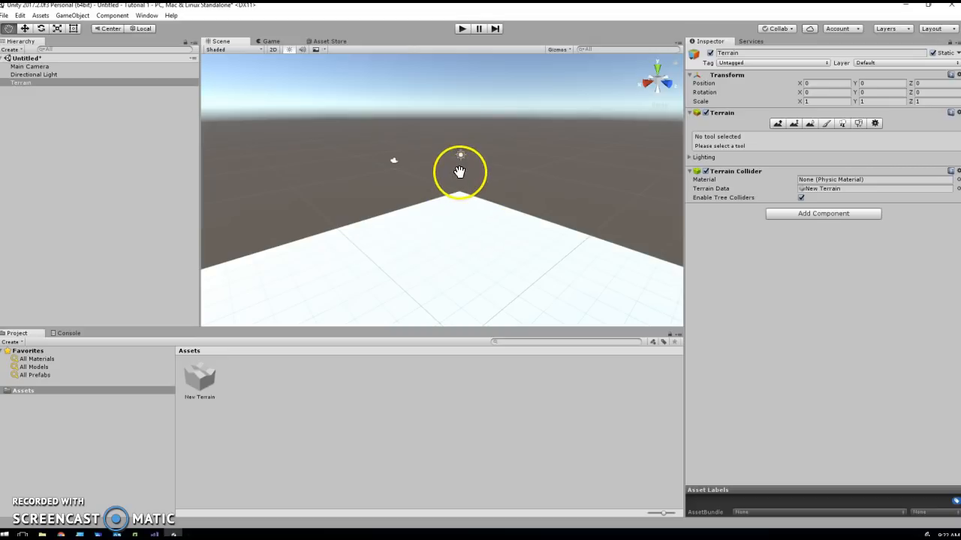
{"action": "mouse_move", "coordinate": [402, 201]}
{"action": "right_mouse_down"}
{"action": "mouse_move", "coordinate": [545, 180]}
{"action": "mouse_move", "coordinate": [787, 204]}
{"action": "mouse_move", "coordinate": [881, 188]}
{"action": "mouse_move", "coordinate": [601, 203]}
{"action": "mouse_move", "coordinate": [396, 196]}
{"action": "right_mouse_up"}
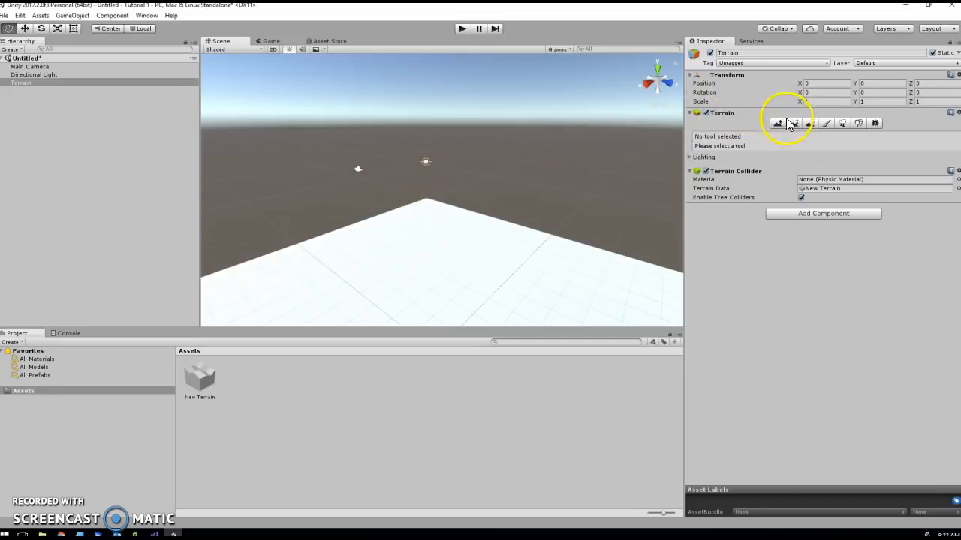
{"action": "left_click", "coordinate": [826, 84]}
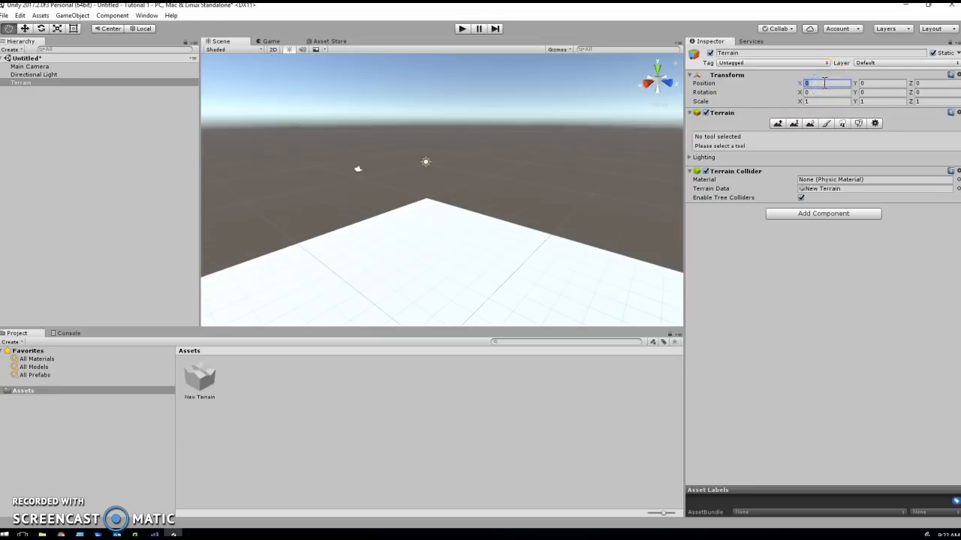
{"action": "key", "text": "BackSpace"}
{"action": "type", "text": "-250"}
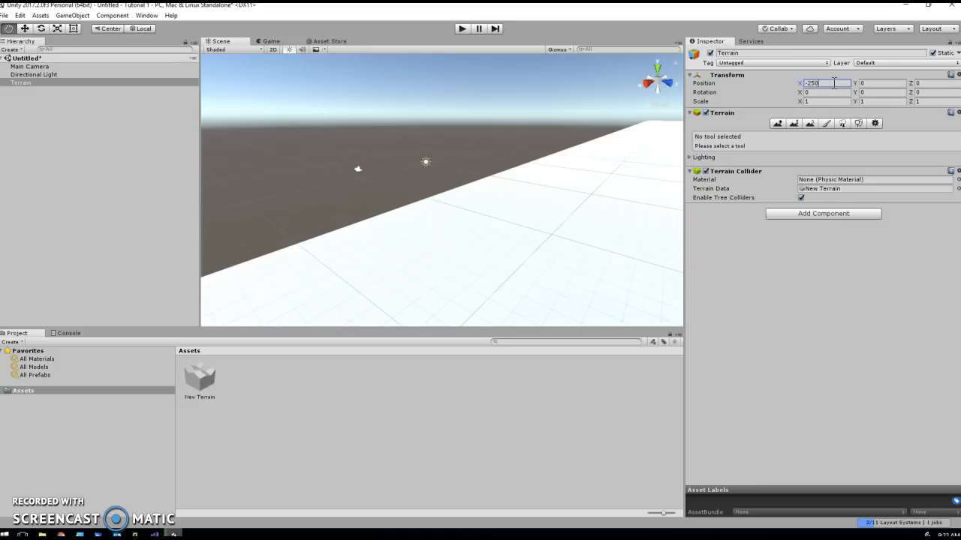
{"action": "left_click", "coordinate": [820, 82]}
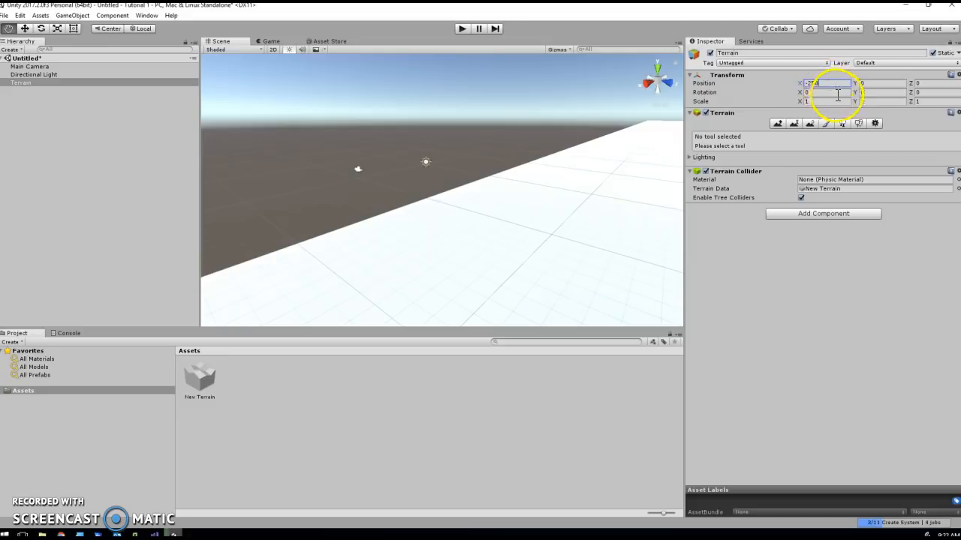
{"action": "left_click", "coordinate": [921, 84]}
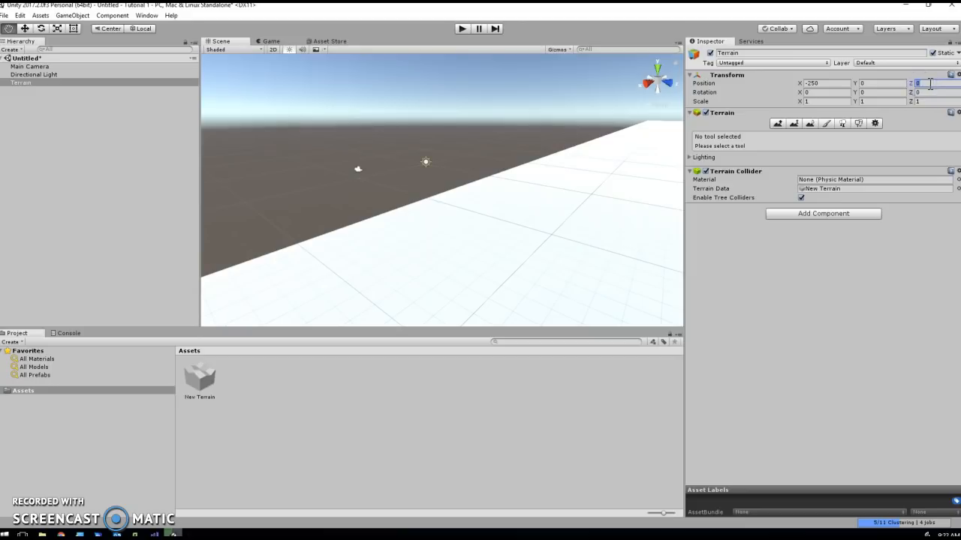
{"action": "type", "text": "-25"}
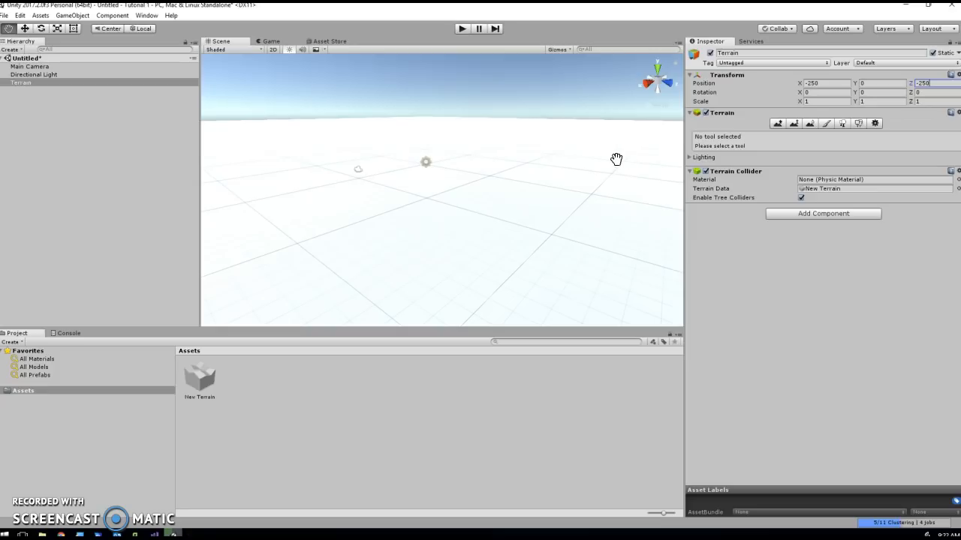
Look around the repositioned terrain in all directions to examine how it extends around the scene's origin
{"action": "left_click", "coordinate": [616, 159]}
{"action": "left_click", "coordinate": [707, 131]}
{"action": "left_click", "coordinate": [639, 164]}
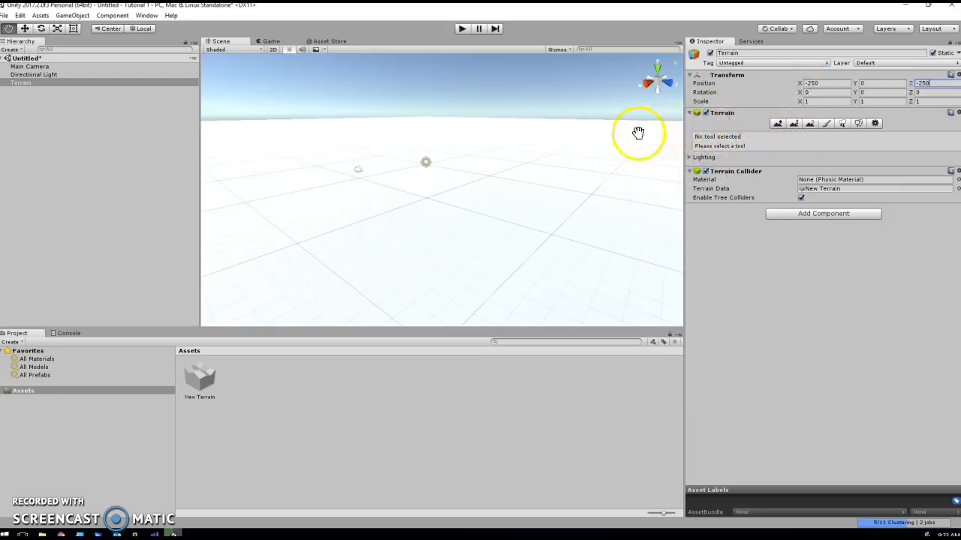
{"action": "left_click_drag", "start_coordinate": [639, 132], "coordinate": [319, 128], "text": "alt"}
{"action": "left_click_drag", "start_coordinate": [490, 133], "coordinate": [538, 148], "text": "alt"}
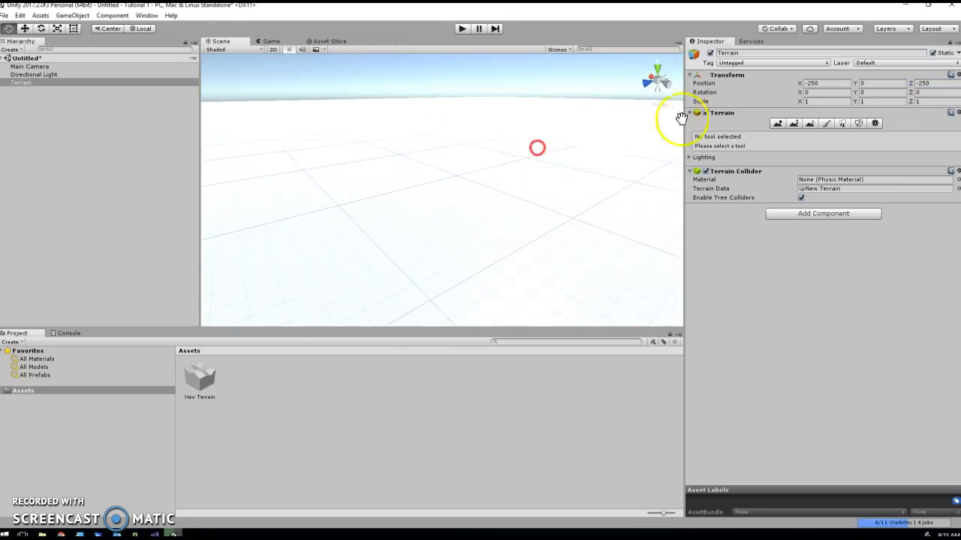
{"action": "left_click_drag", "start_coordinate": [642, 143], "coordinate": [422, 147], "text": "alt"}
{"action": "right_click_drag", "start_coordinate": [423, 146], "coordinate": [437, 141]}
{"action": "right_click_drag", "start_coordinate": [527, 123], "coordinate": [385, 127]}
{"action": "right_click_drag", "start_coordinate": [481, 133], "coordinate": [348, 101]}
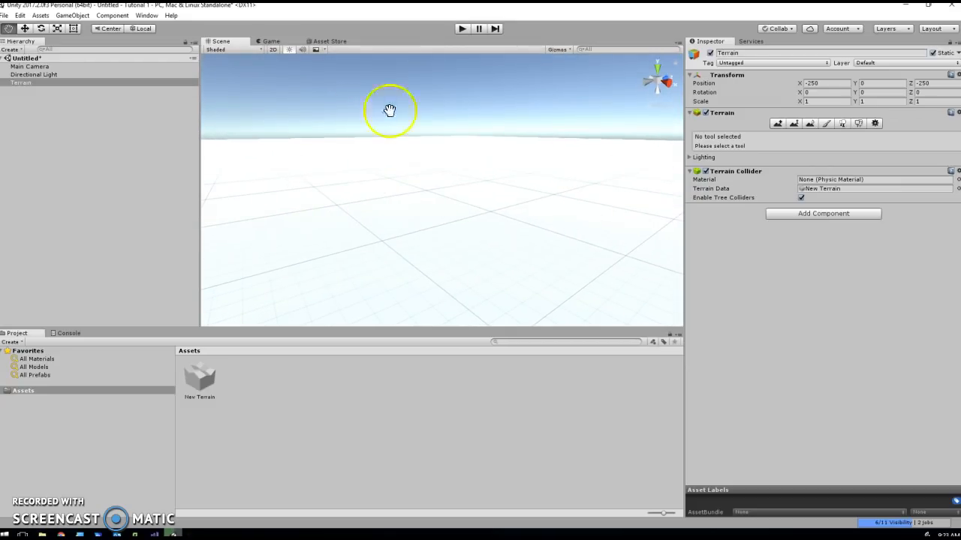
Run the game briefly to preview the flat terrain, and look across it in the scene
{"action": "left_click", "coordinate": [426, 126]}
{"action": "left_click_drag", "start_coordinate": [427, 126], "coordinate": [391, 112]}
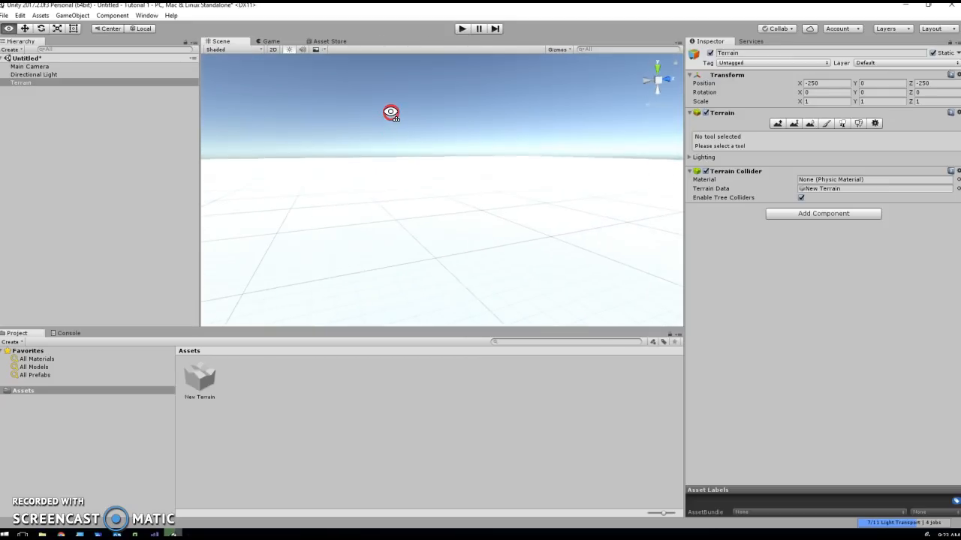
{"action": "left_click", "coordinate": [460, 29]}
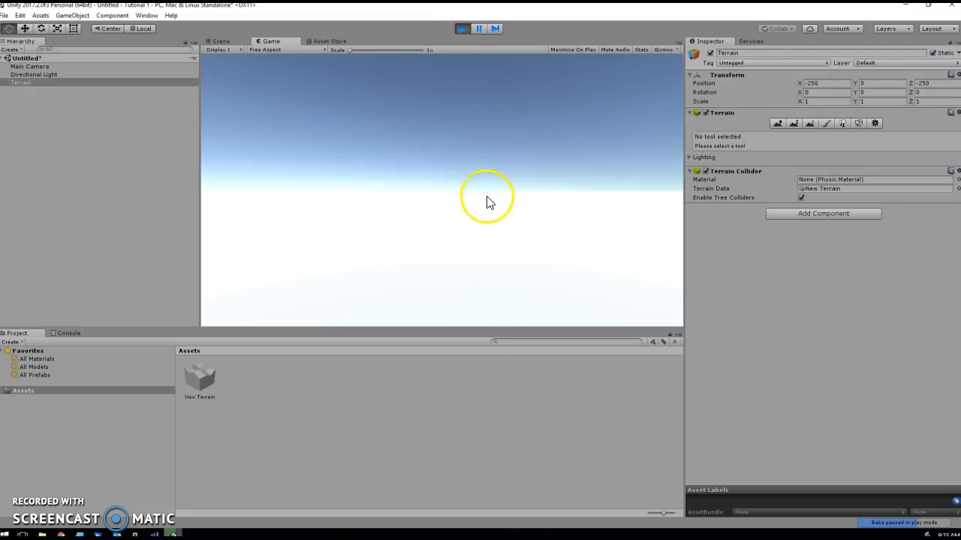
{"action": "left_click", "coordinate": [462, 28]}
{"action": "right_click_drag", "start_coordinate": [509, 149], "coordinate": [452, 167]}
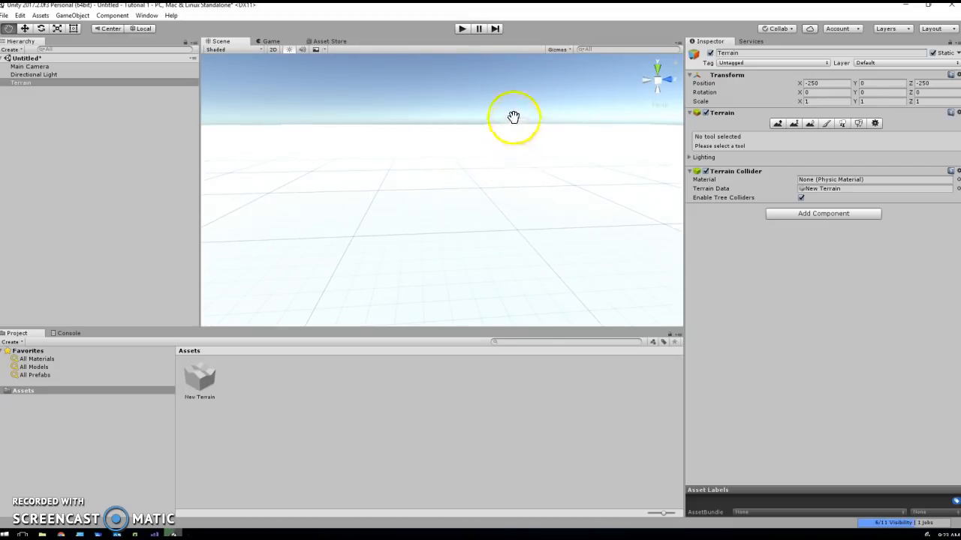
{"action": "left_click_drag", "start_coordinate": [508, 112], "coordinate": [447, 120]}
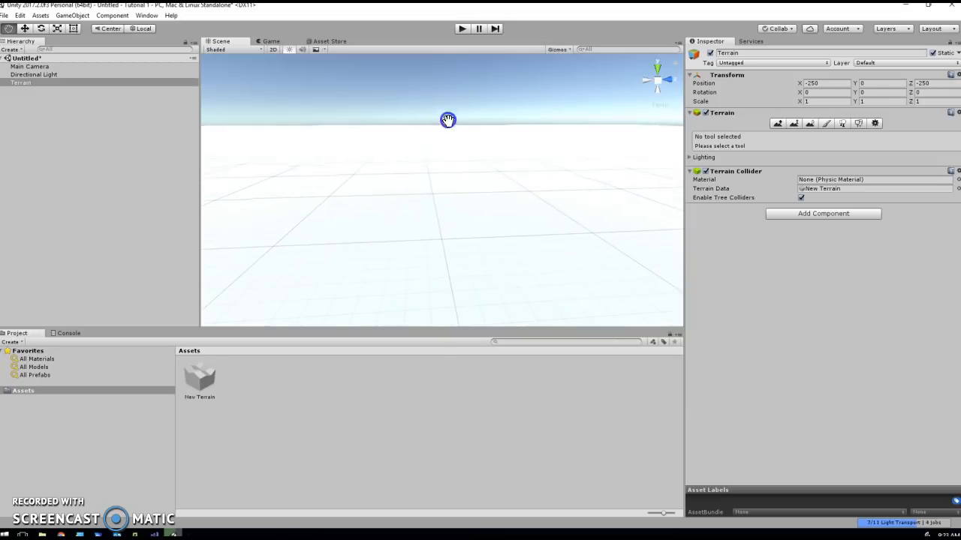
{"action": "right_click_drag", "start_coordinate": [388, 161], "coordinate": [260, 176]}
{"action": "left_click", "coordinate": [352, 176]}
{"action": "right_click_drag", "start_coordinate": [352, 175], "coordinate": [434, 171]}
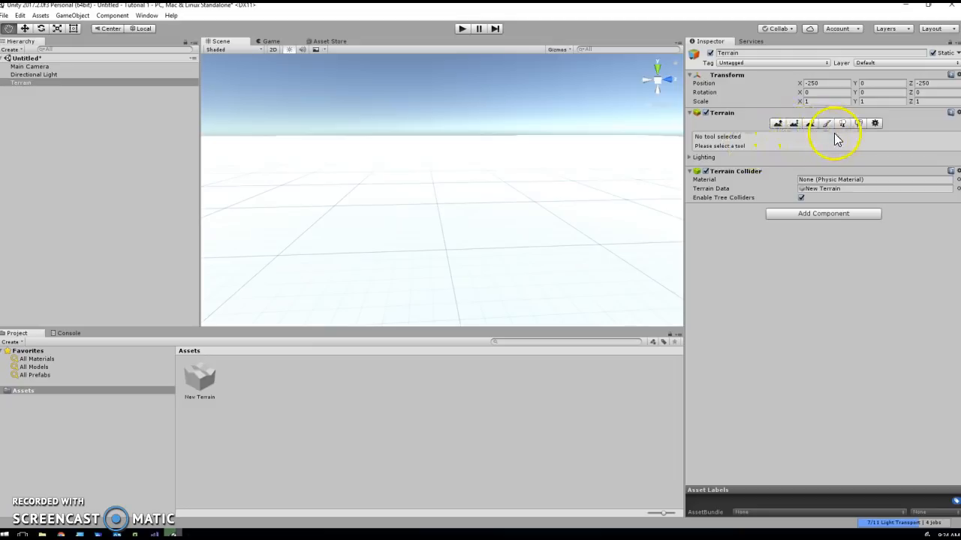
Raise areas of the terrain with Paint Height and the star brush, and check them in a brief game run
{"action": "left_click", "coordinate": [795, 124]}
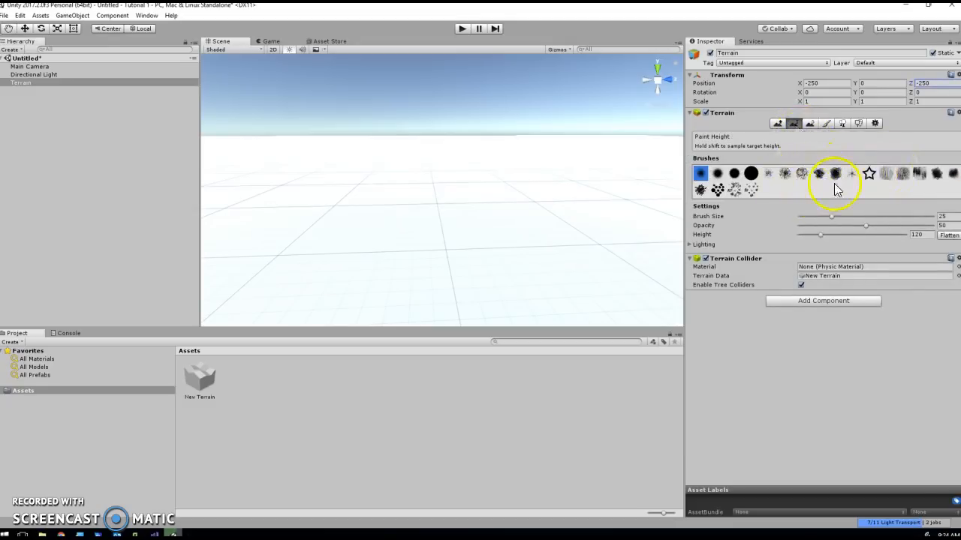
{"action": "left_click", "coordinate": [868, 174]}
{"action": "left_click", "coordinate": [631, 219]}
{"action": "mouse_move", "coordinate": [631, 219]}
{"action": "left_mouse_down"}
{"action": "mouse_move", "coordinate": [573, 193]}
{"action": "mouse_move", "coordinate": [533, 191]}
{"action": "left_mouse_up"}
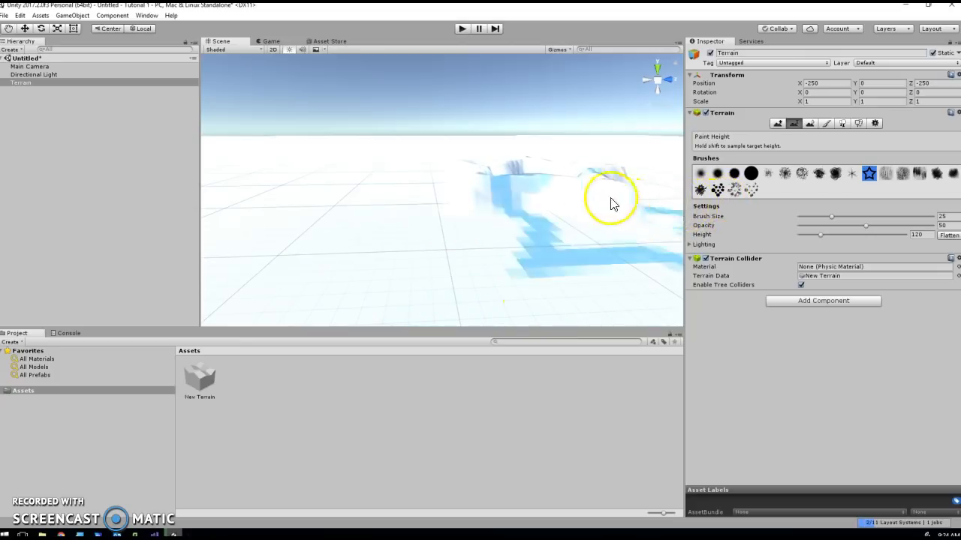
{"action": "left_click", "coordinate": [462, 29]}
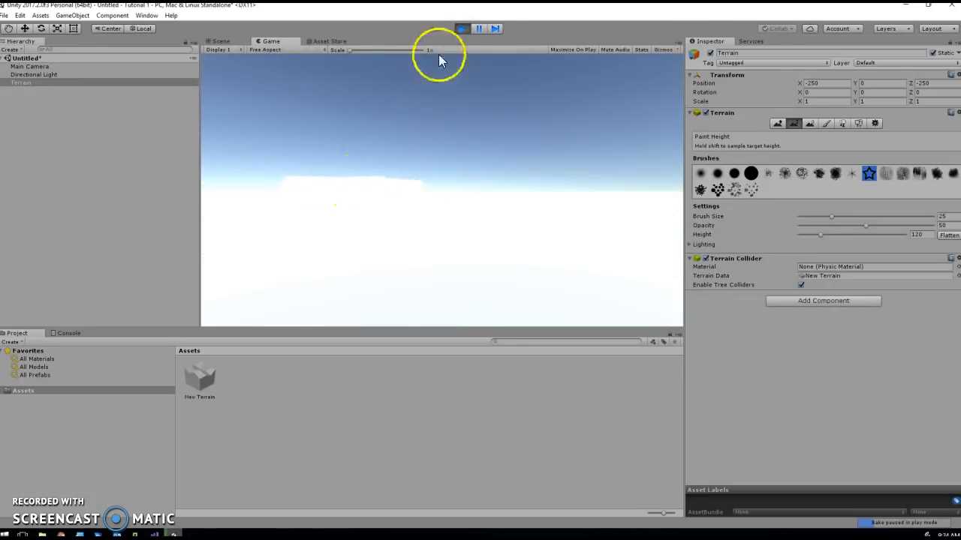
{"action": "left_click", "coordinate": [460, 30]}
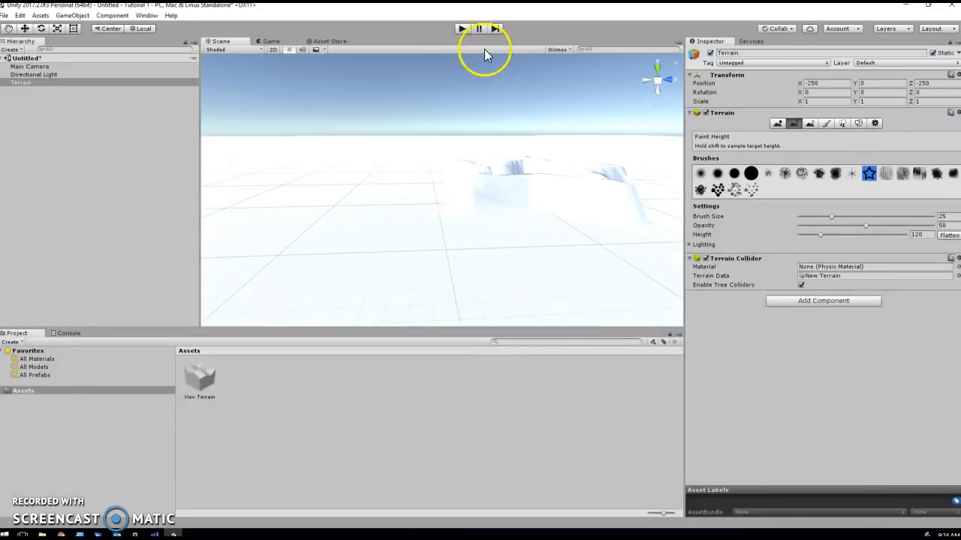
Build up a mountain over the raised area with Paint Height and the large solid round brush
{"action": "left_click", "coordinate": [751, 174]}
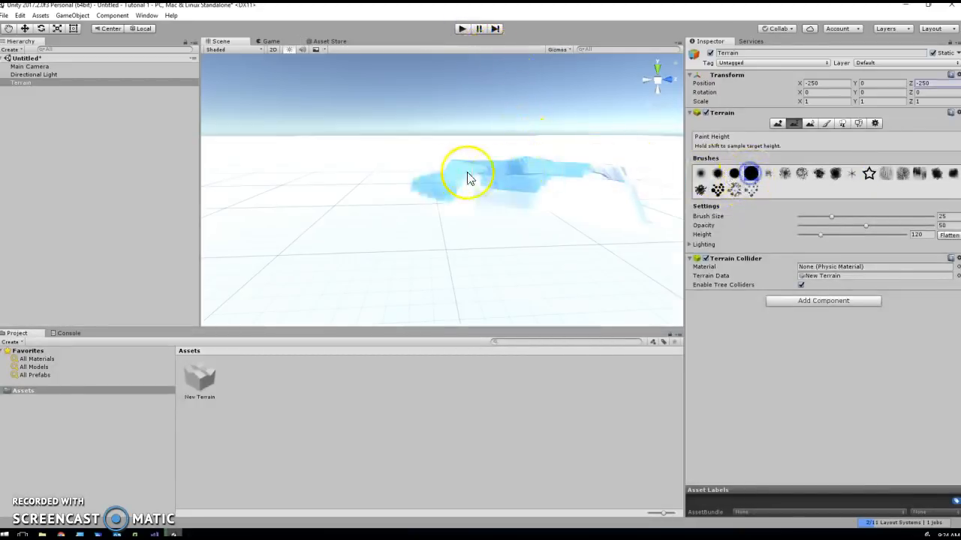
{"action": "mouse_move", "coordinate": [378, 168]}
{"action": "left_mouse_down"}
{"action": "mouse_move", "coordinate": [395, 150]}
{"action": "mouse_move", "coordinate": [419, 148]}
{"action": "left_mouse_up"}
{"action": "scroll", "coordinate": [579, 133], "scroll_direction": "down", "scroll_amount": 5}
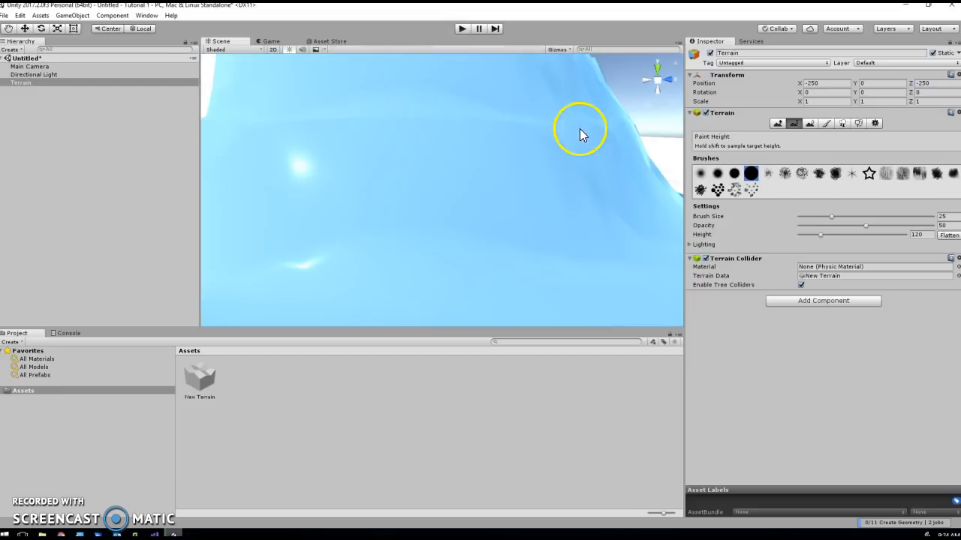
{"action": "left_click_drag", "start_coordinate": [569, 139], "coordinate": [531, 238], "text": "alt"}
Set the brush size to 15 and the paint height to 51, and paint more mountains beside the first one
{"action": "left_click_drag", "start_coordinate": [830, 216], "coordinate": [806, 235]}
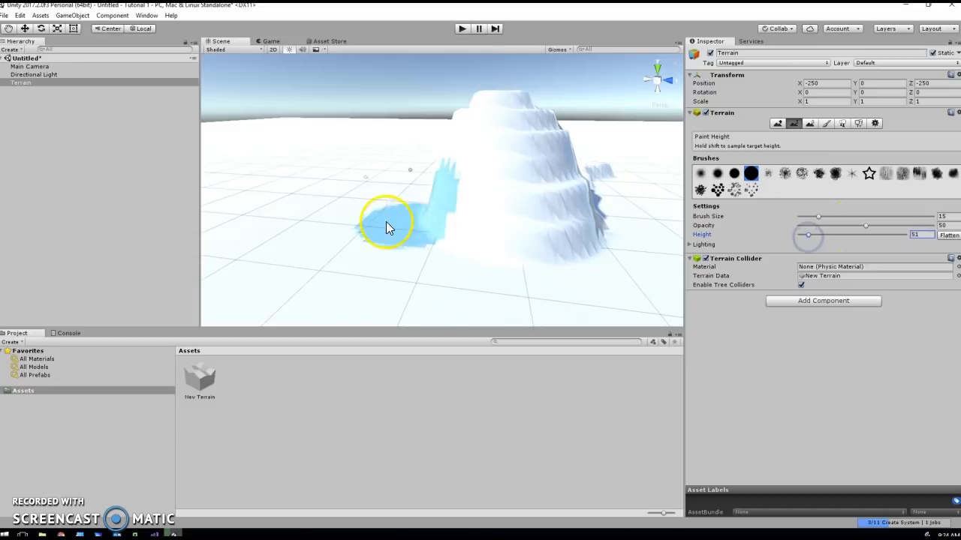
{"action": "left_click", "coordinate": [343, 215]}
{"action": "left_click_drag", "start_coordinate": [464, 216], "coordinate": [449, 216]}
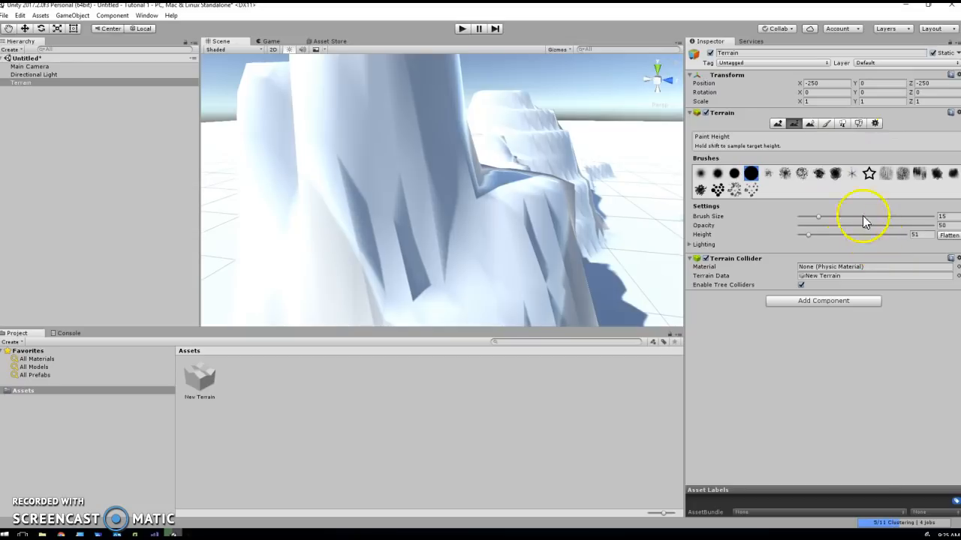
Smooth the mountains with Smooth Height and the solid round brush, and try a splatter brush around their base
{"action": "left_click", "coordinate": [811, 124]}
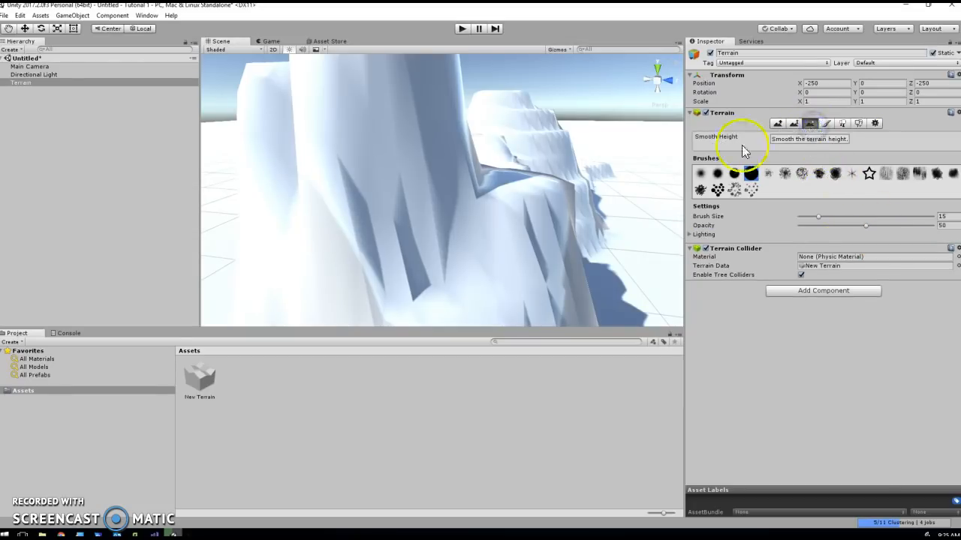
{"action": "mouse_move", "coordinate": [561, 175]}
{"action": "left_mouse_down"}
{"action": "mouse_move", "coordinate": [517, 178]}
{"action": "mouse_move", "coordinate": [451, 150]}
{"action": "mouse_move", "coordinate": [491, 193]}
{"action": "mouse_move", "coordinate": [479, 222]}
{"action": "mouse_move", "coordinate": [388, 189]}
{"action": "mouse_move", "coordinate": [307, 182]}
{"action": "mouse_move", "coordinate": [360, 154]}
{"action": "mouse_move", "coordinate": [495, 162]}
{"action": "mouse_move", "coordinate": [520, 114]}
{"action": "mouse_move", "coordinate": [489, 108]}
{"action": "mouse_move", "coordinate": [476, 143]}
{"action": "mouse_move", "coordinate": [504, 149]}
{"action": "left_mouse_up"}
{"action": "left_click", "coordinate": [784, 174]}
{"action": "left_click", "coordinate": [621, 197]}
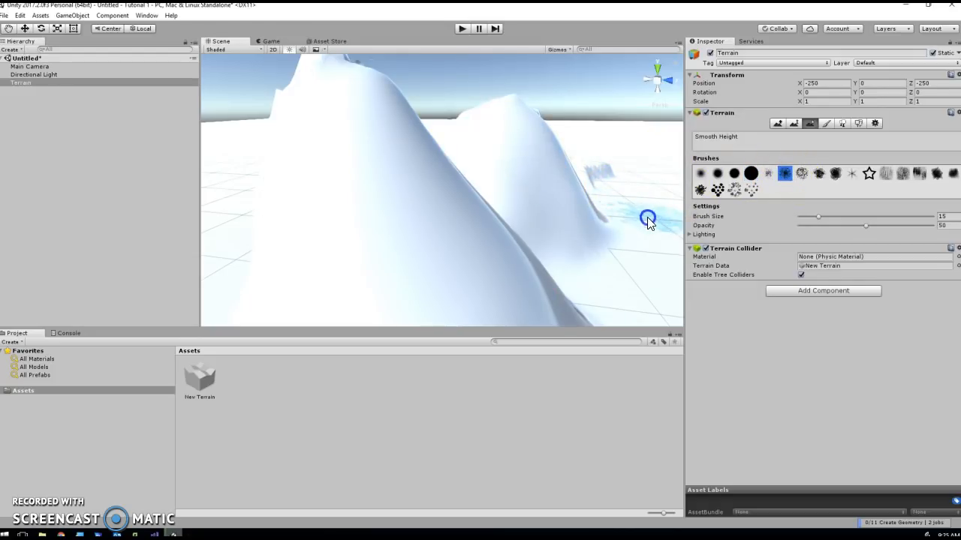
{"action": "left_click_drag", "start_coordinate": [636, 212], "coordinate": [591, 209], "text": "alt"}
{"action": "right_click_drag", "start_coordinate": [591, 209], "coordinate": [673, 215]}
{"action": "left_click_drag", "start_coordinate": [502, 203], "coordinate": [526, 208]}
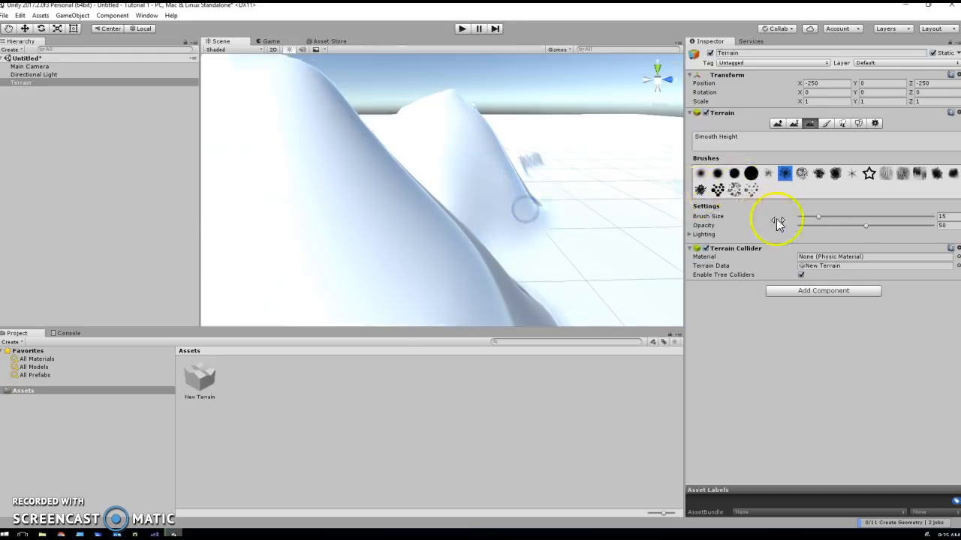
Try smoothing the ground and slopes with a denser splatter brush, and return to the solid round brush
{"action": "left_click", "coordinate": [836, 173]}
{"action": "mouse_move", "coordinate": [581, 207]}
{"action": "left_mouse_down"}
{"action": "mouse_move", "coordinate": [549, 224]}
{"action": "mouse_move", "coordinate": [585, 233]}
{"action": "left_mouse_up"}
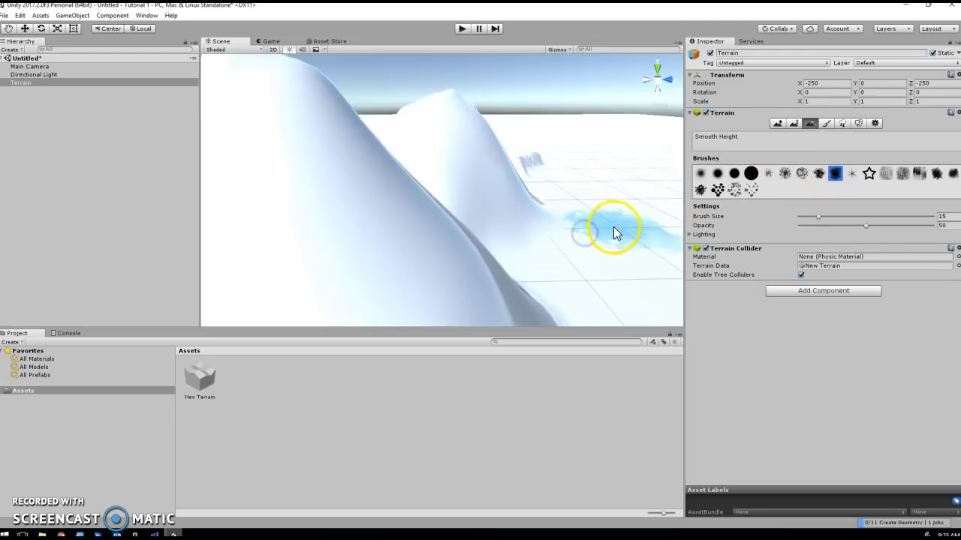
{"action": "left_click_drag", "start_coordinate": [419, 243], "coordinate": [359, 211], "text": "alt"}
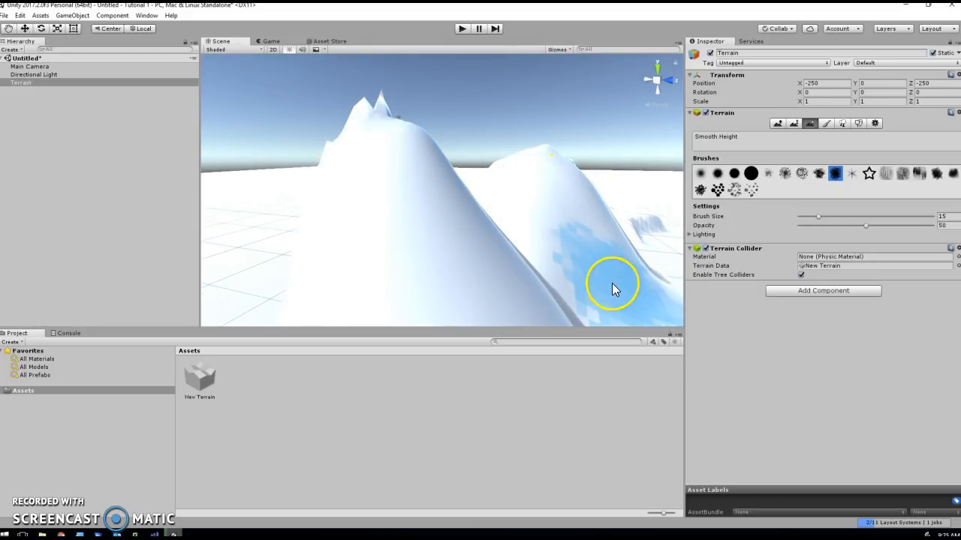
{"action": "left_click", "coordinate": [750, 174]}
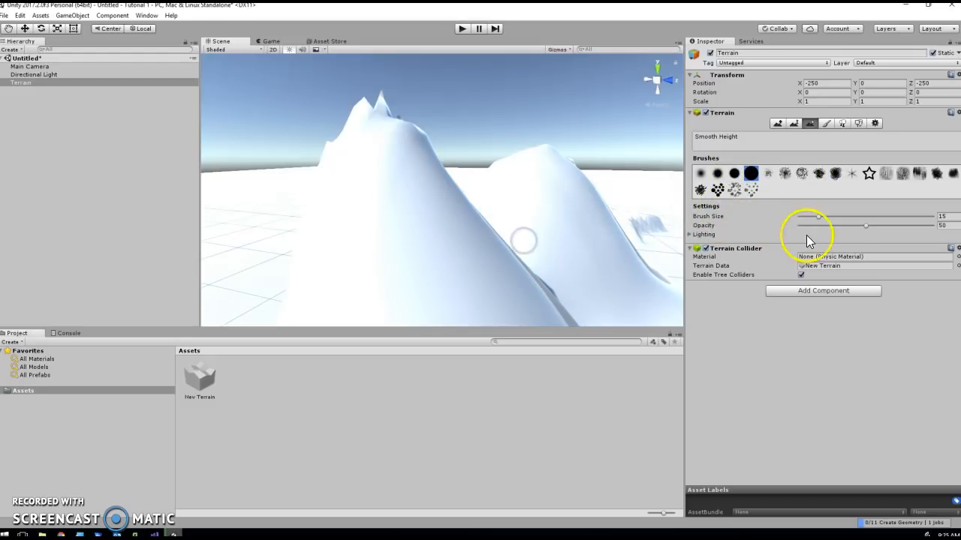
Sculpt the mountains further with Paint Height and the solid round brush, and undo a stroke
{"action": "left_click", "coordinate": [793, 123]}
{"action": "mouse_move", "coordinate": [600, 214]}
{"action": "left_mouse_down"}
{"action": "mouse_move", "coordinate": [517, 215]}
{"action": "mouse_move", "coordinate": [497, 227]}
{"action": "left_mouse_up"}
{"action": "key", "text": "ctrl+z"}
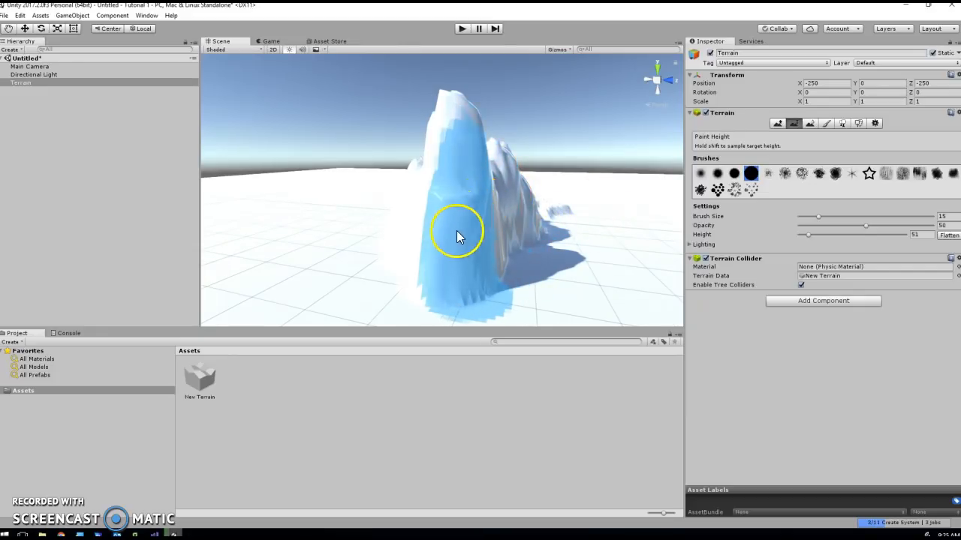
Preview the sculpted mountains in a brief game run, and paint another ridge in front of them
{"action": "left_click", "coordinate": [460, 29]}
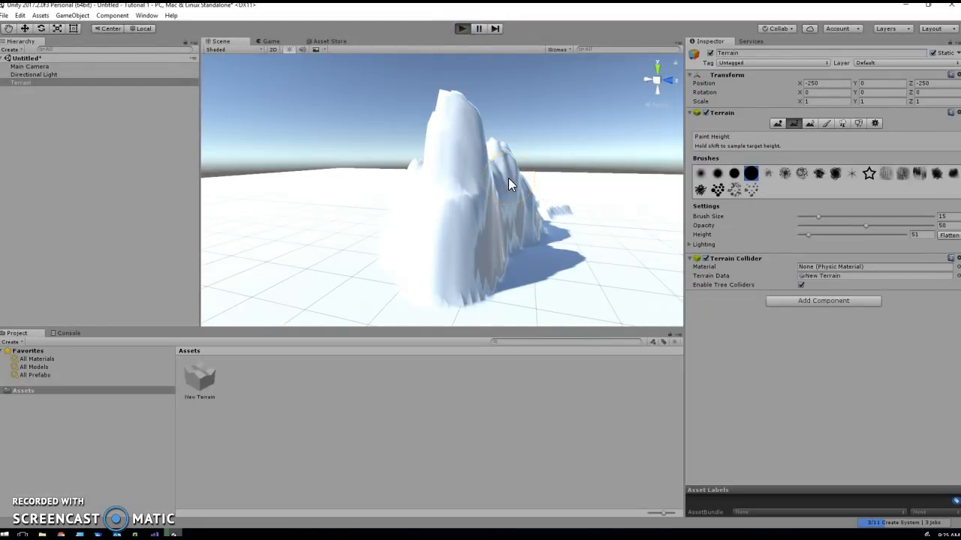
{"action": "mouse_move", "coordinate": [516, 188]}
{"action": "left_mouse_down"}
{"action": "mouse_move", "coordinate": [540, 115]}
{"action": "mouse_move", "coordinate": [612, 86]}
{"action": "left_mouse_up"}
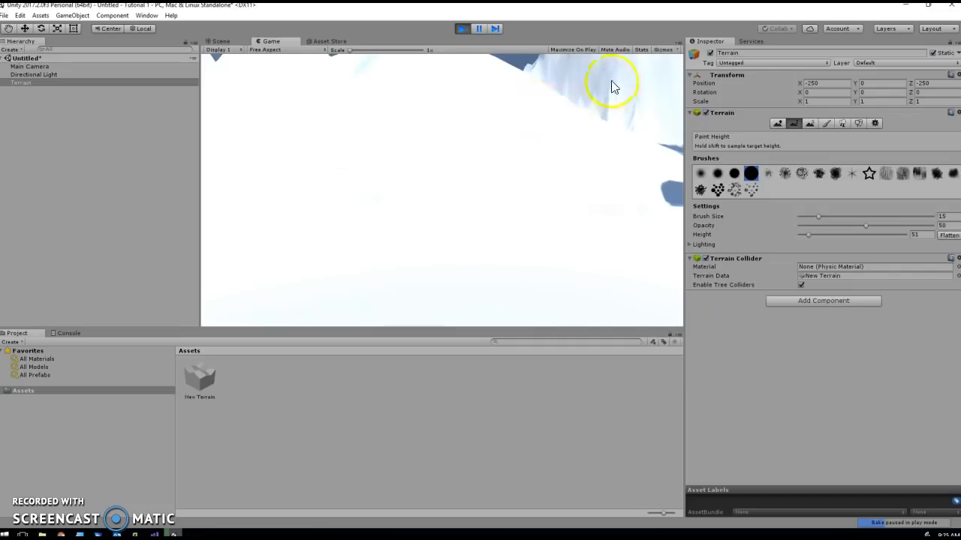
{"action": "left_click", "coordinate": [463, 28]}
{"action": "mouse_move", "coordinate": [519, 180]}
{"action": "left_mouse_down"}
{"action": "mouse_move", "coordinate": [565, 199]}
{"action": "mouse_move", "coordinate": [590, 223]}
{"action": "mouse_move", "coordinate": [520, 262]}
{"action": "mouse_move", "coordinate": [648, 206]}
{"action": "mouse_move", "coordinate": [657, 213]}
{"action": "mouse_move", "coordinate": [617, 239]}
{"action": "mouse_move", "coordinate": [614, 250]}
{"action": "mouse_move", "coordinate": [623, 247]}
{"action": "left_mouse_up"}
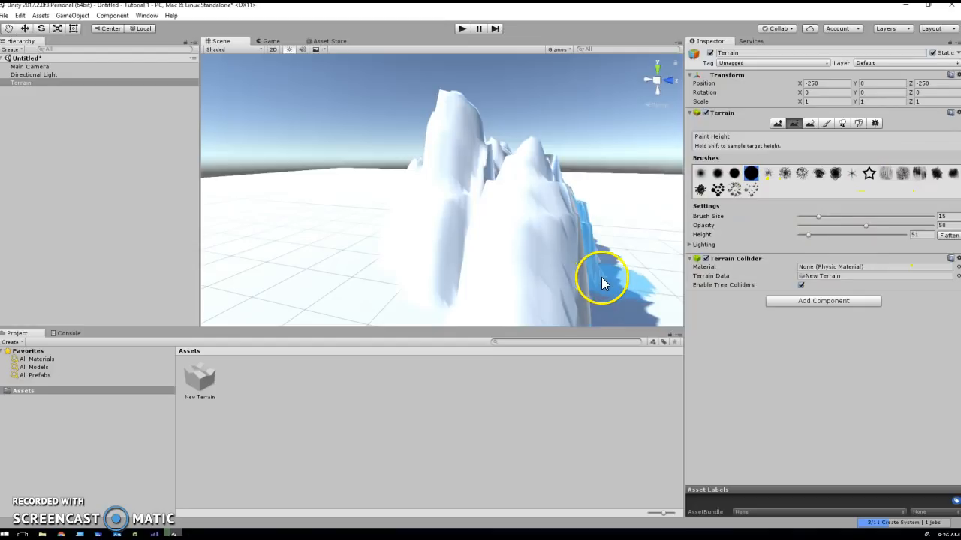
{"action": "left_click_drag", "start_coordinate": [609, 274], "coordinate": [607, 272]}
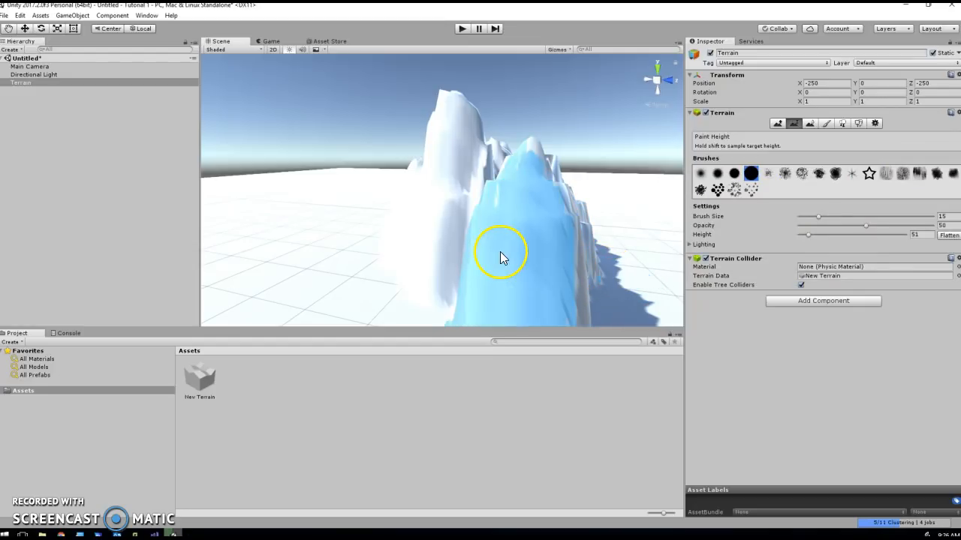
Delete the sculpted terrain and add a fresh Terrain 3D object to the scene
{"action": "left_click", "coordinate": [26, 84]}
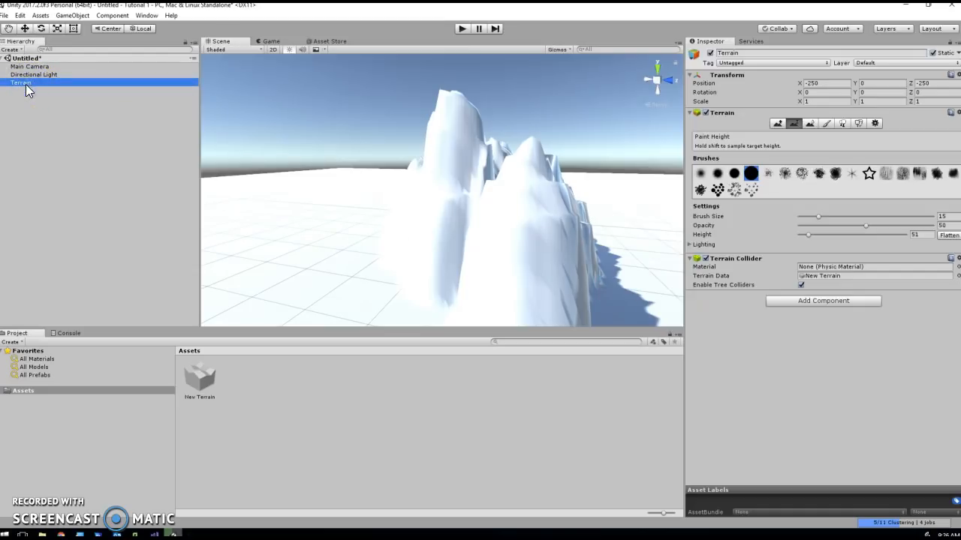
{"action": "key", "text": "Delete"}
{"action": "left_click", "coordinate": [35, 96]}
{"action": "right_click", "coordinate": [60, 102]}
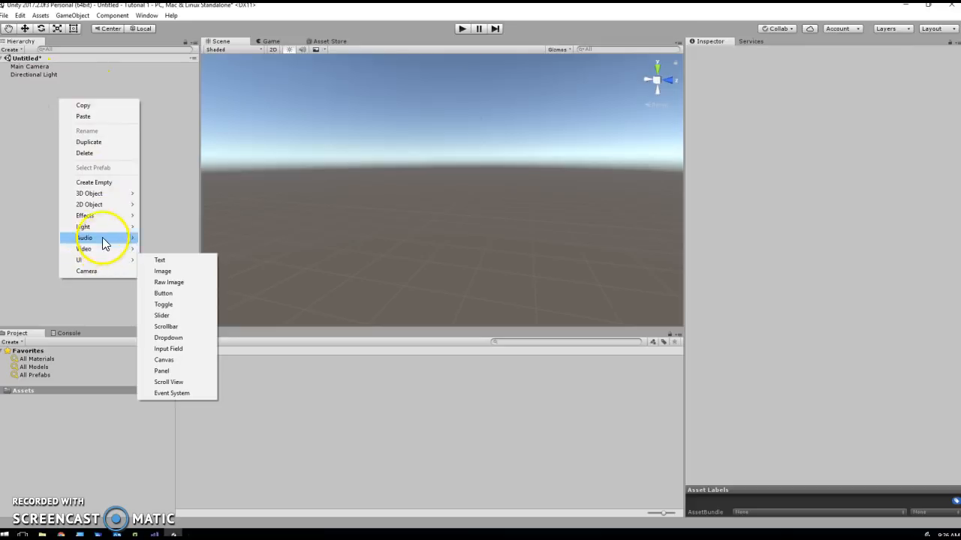
{"action": "mouse_move", "coordinate": [97, 193]}
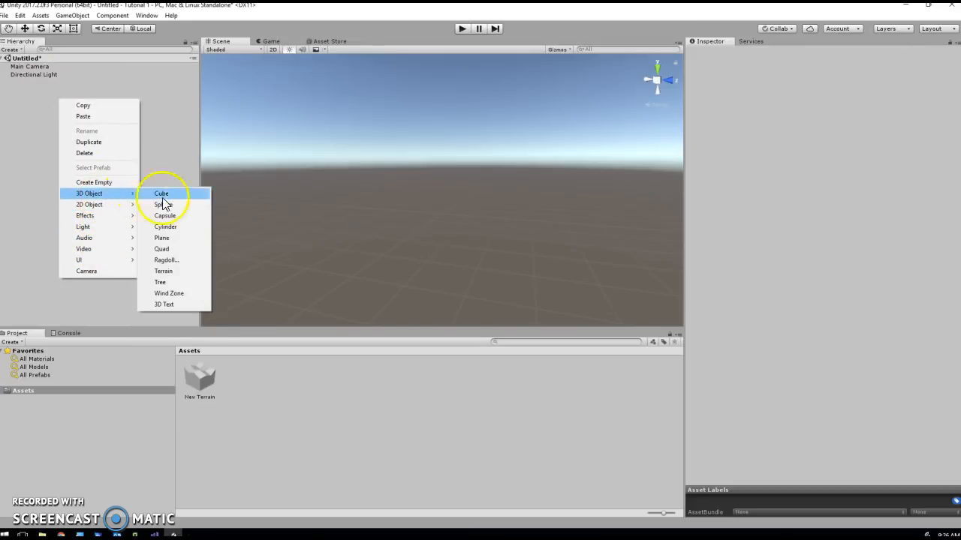
{"action": "left_click", "coordinate": [163, 271]}
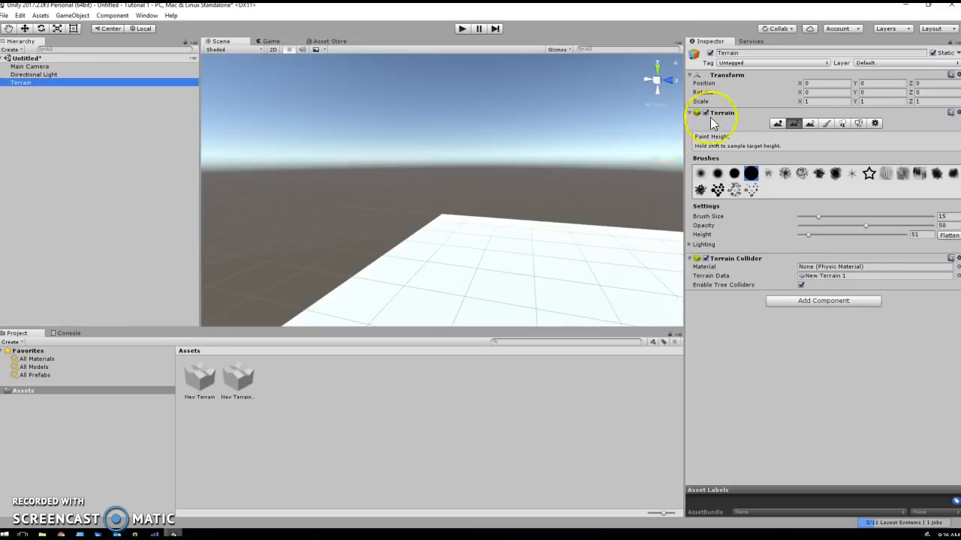
Set the new terrain's position to -250 on the X axis and -250 on the Z axis, and look across it
{"action": "left_click", "coordinate": [823, 82]}
{"action": "type", "text": "-"}
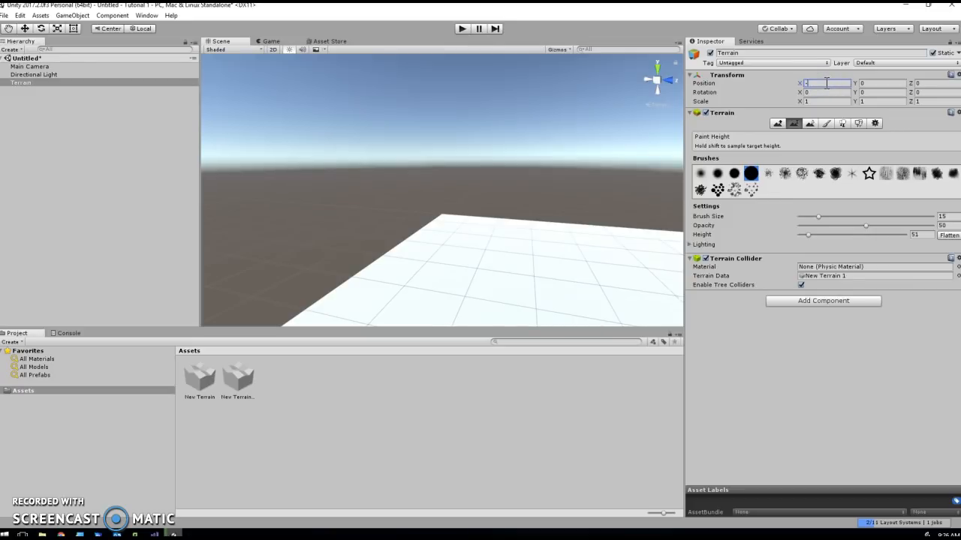
{"action": "type", "text": "250"}
{"action": "left_click", "coordinate": [925, 84]}
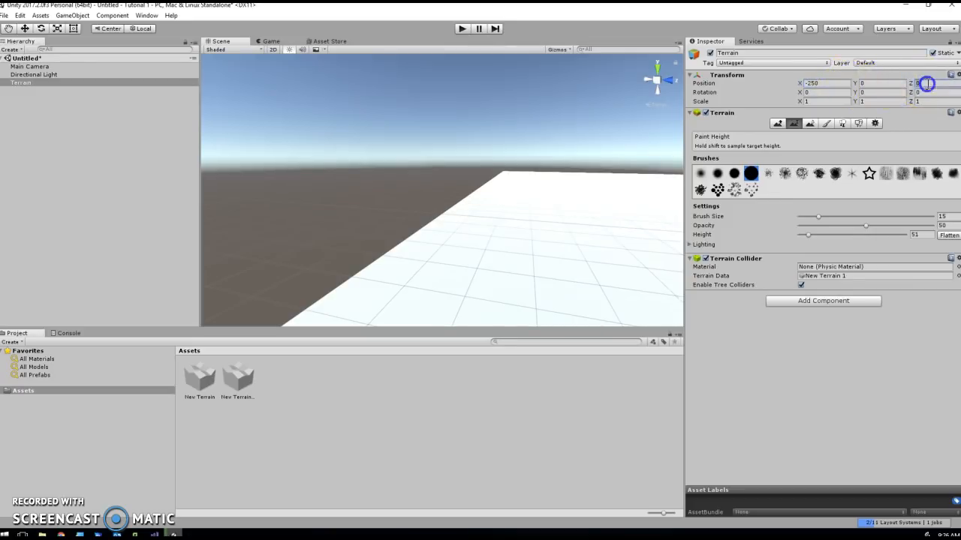
{"action": "type", "text": "-250"}
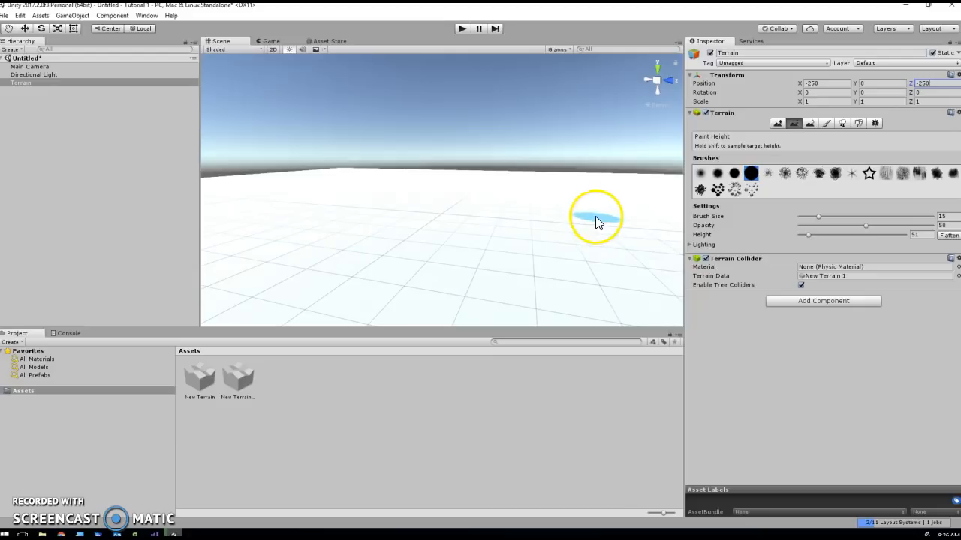
{"action": "right_click_drag", "start_coordinate": [628, 178], "coordinate": [418, 178]}
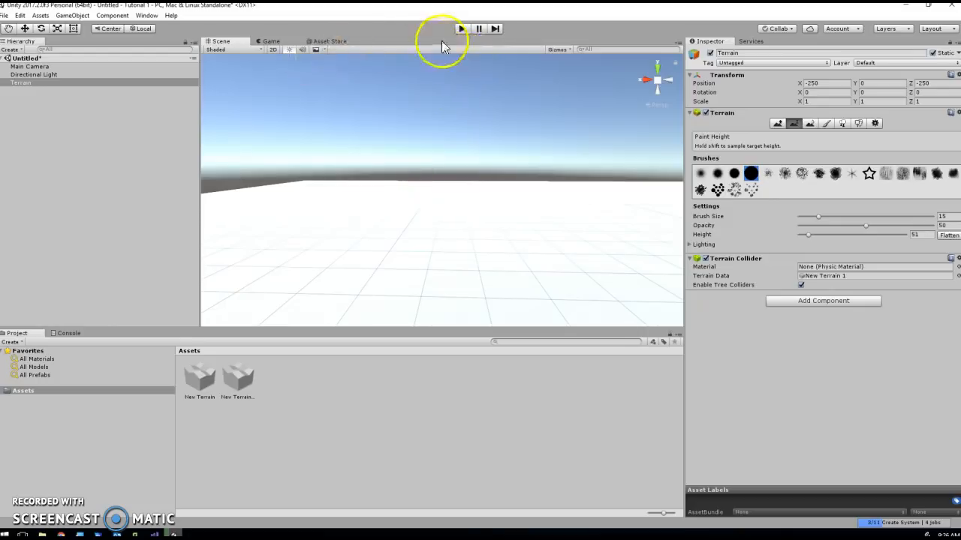